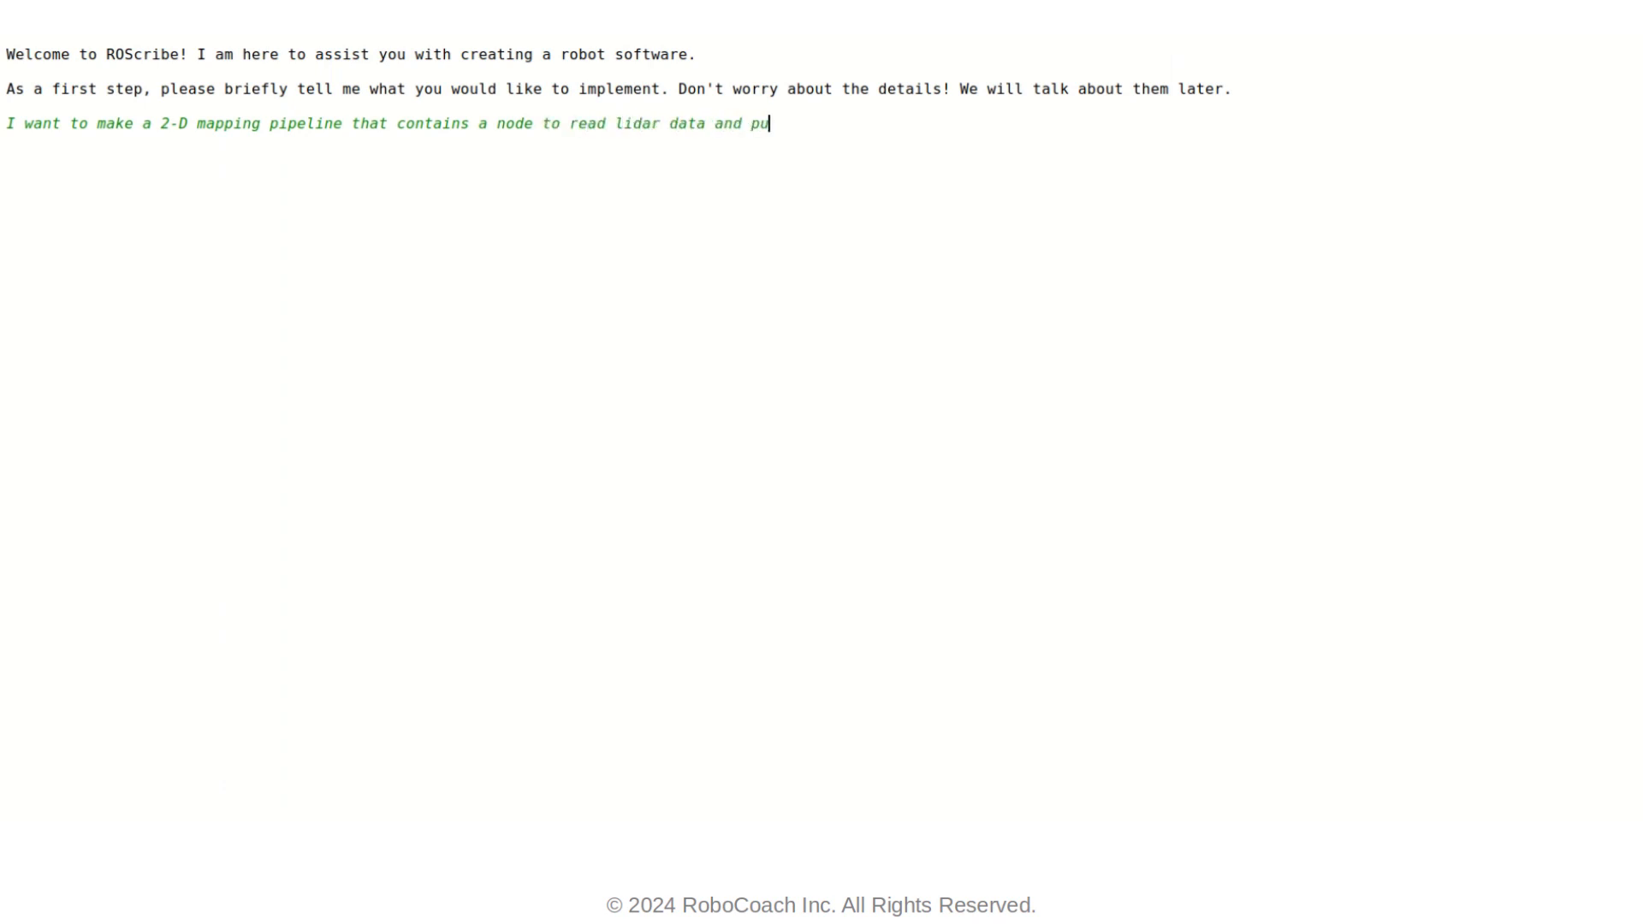
{"action": "type", "text": "blishes 2-D lidar scans."}
Send the 2-D lidar scan publisher request, then the follow-up for a SLAM node subscribing to the scan
{"action": "key", "text": "Return"}
{"action": "type", "text": "These are good suggestions. Also, I want a slam ros nos"}
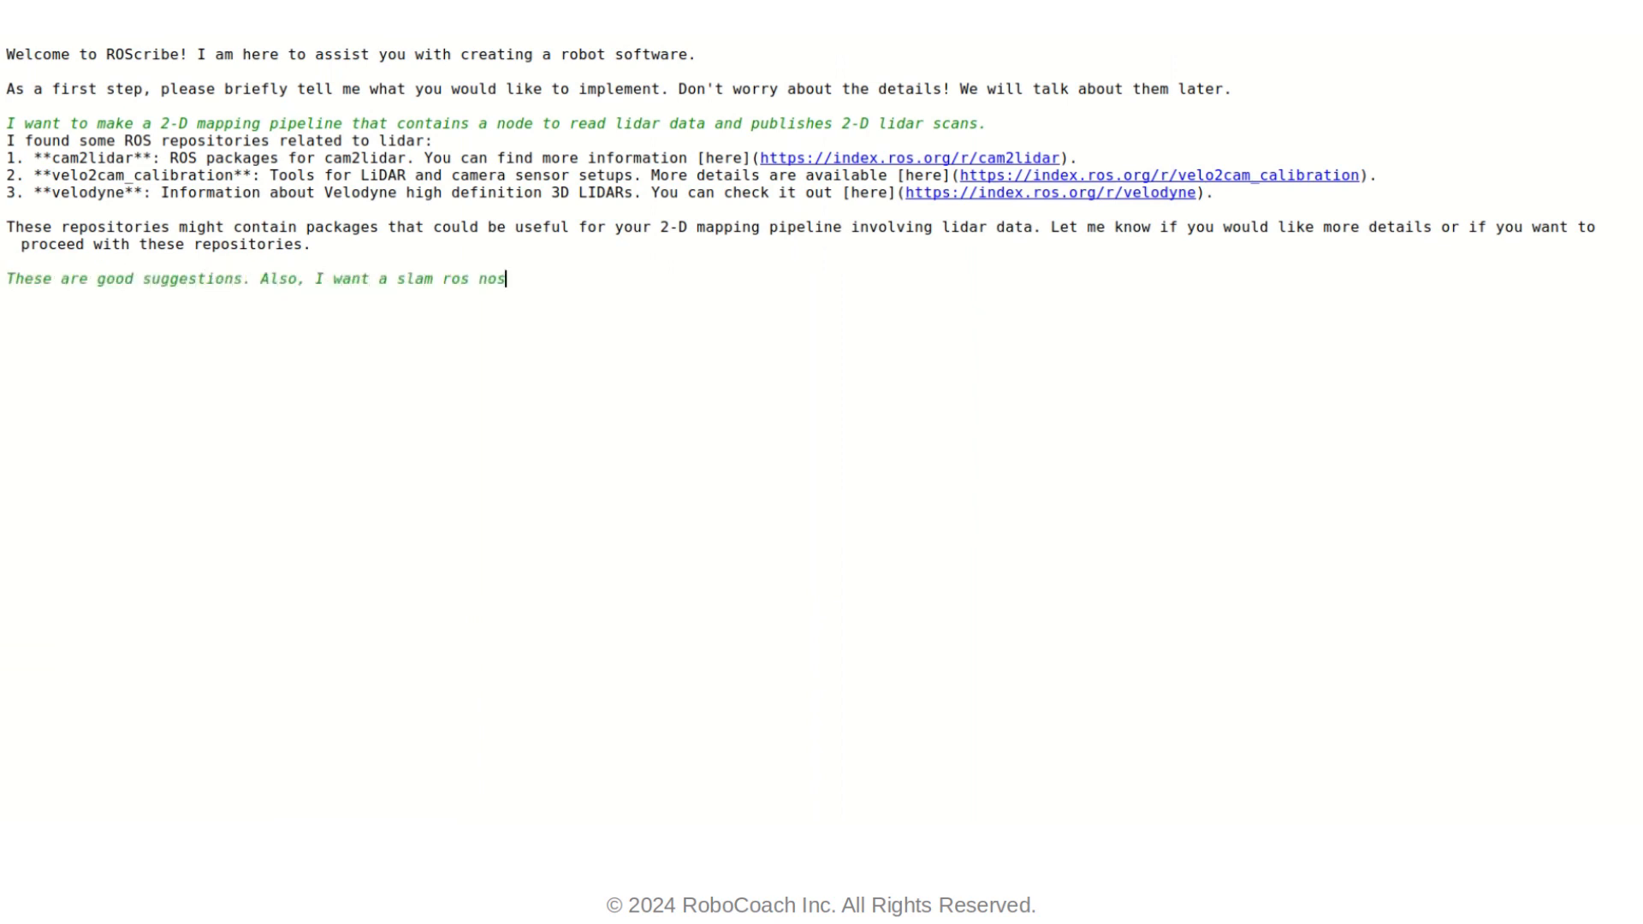
{"action": "key", "text": "BackSpace"}
{"action": "type", "text": "de that subscribes to the lidar scan and bui"}
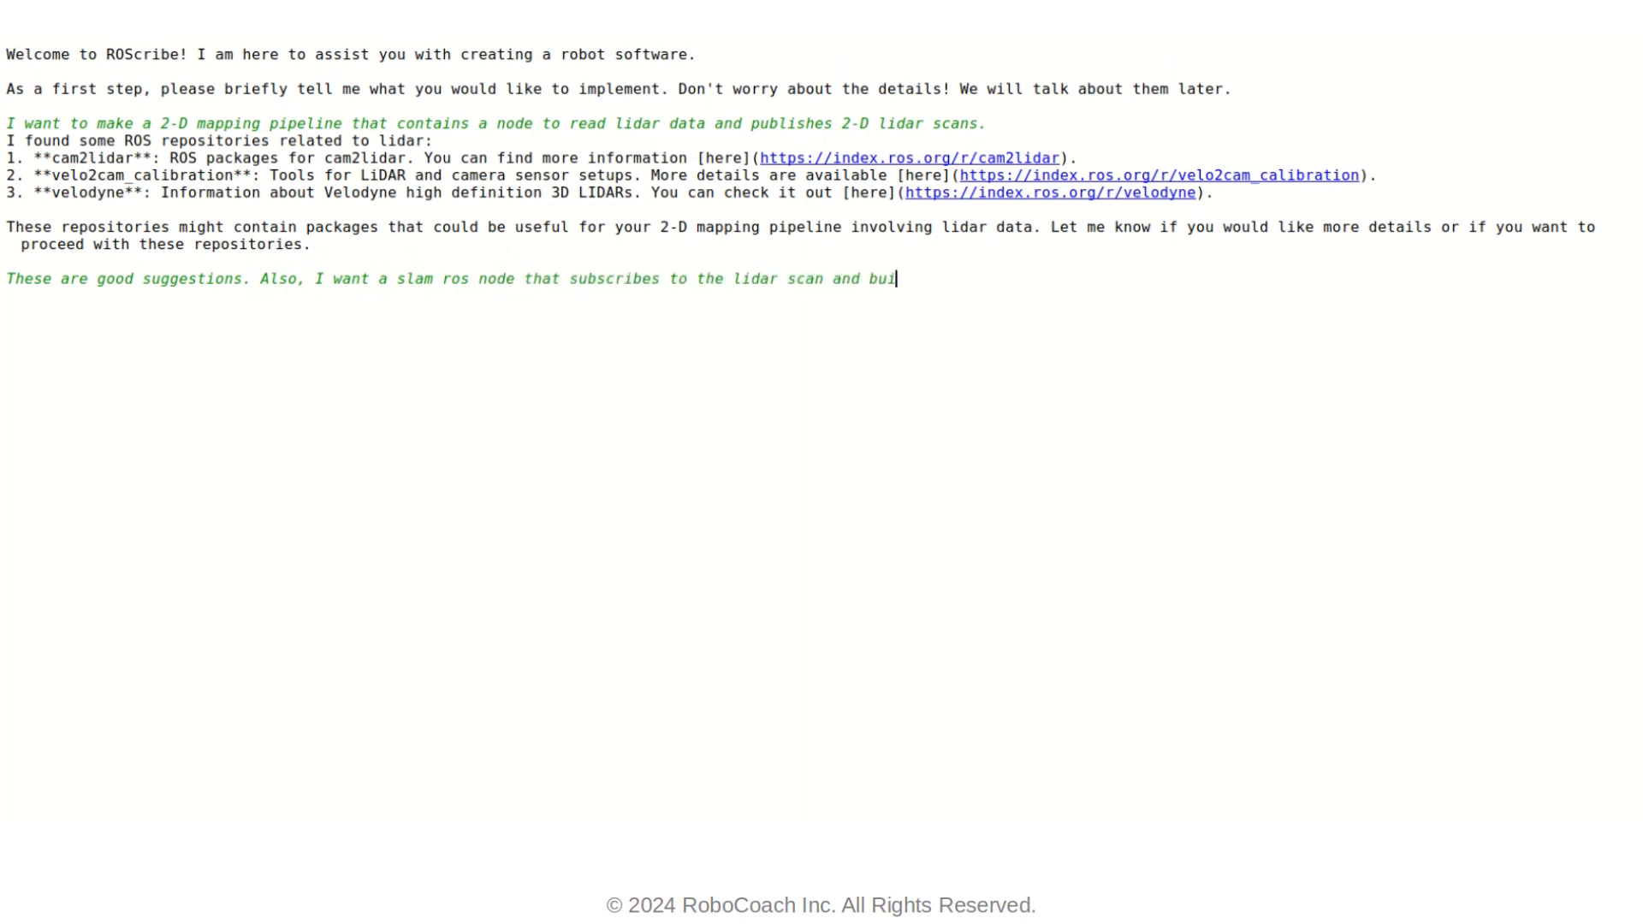
{"action": "type", "text": "lds a 2-D map."}
{"action": "key", "text": "Return"}
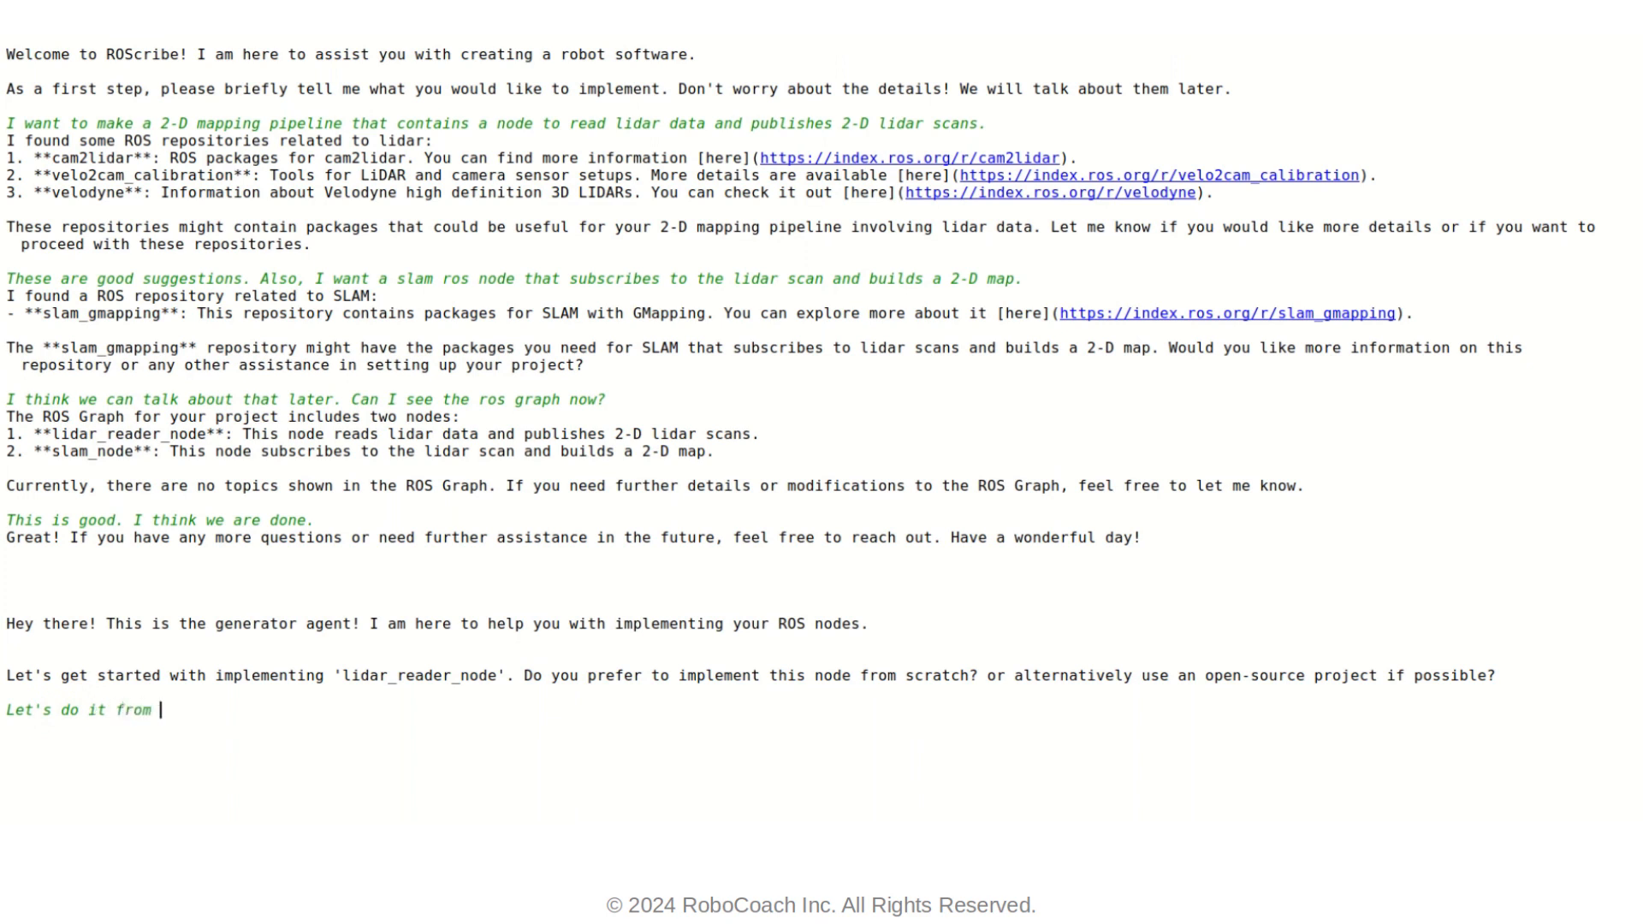
{"action": "type", "text": "scratch. Thhis n"}
Send the from-scratch lidar_reader_node spec with pasted FLASER data format and -pi/2 to pi/2 angle limits
{"action": "key", "text": "BackSpace"}
{"action": "key", "text": "BackSpace"}
{"action": "key", "text": "BackSpace"}
{"action": "type", "text": "is node should read a txt file that contains the lidar data. The data is in the following format: \""}
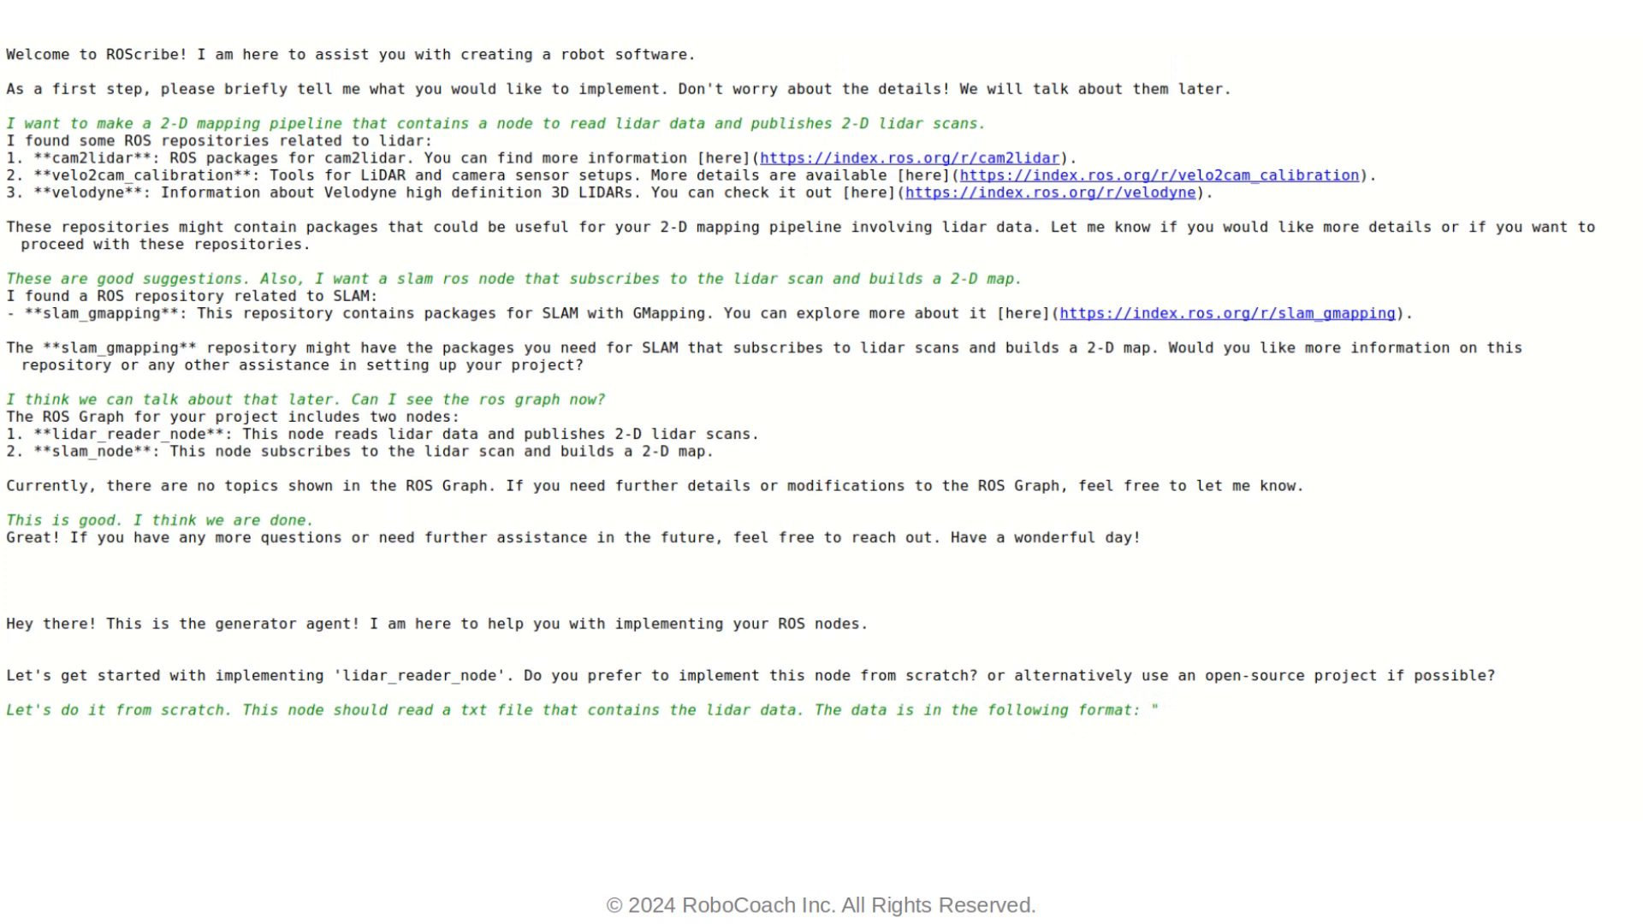
{"action": "type", "text": "FLASER num_readings [range_readings] x y theta odom_x odom_y odom_theta"}
{"action": "type", "text": "\". The minimum and maximum angles are -pi/2 and pi/2, resptect"}
{"action": "key", "text": "BackSpace"}
{"action": "key", "text": "BackSpace"}
{"action": "key", "text": "BackSpace"}
{"action": "key", "text": "BackSpace"}
{"action": "type", "text": "ectively. Also,"}
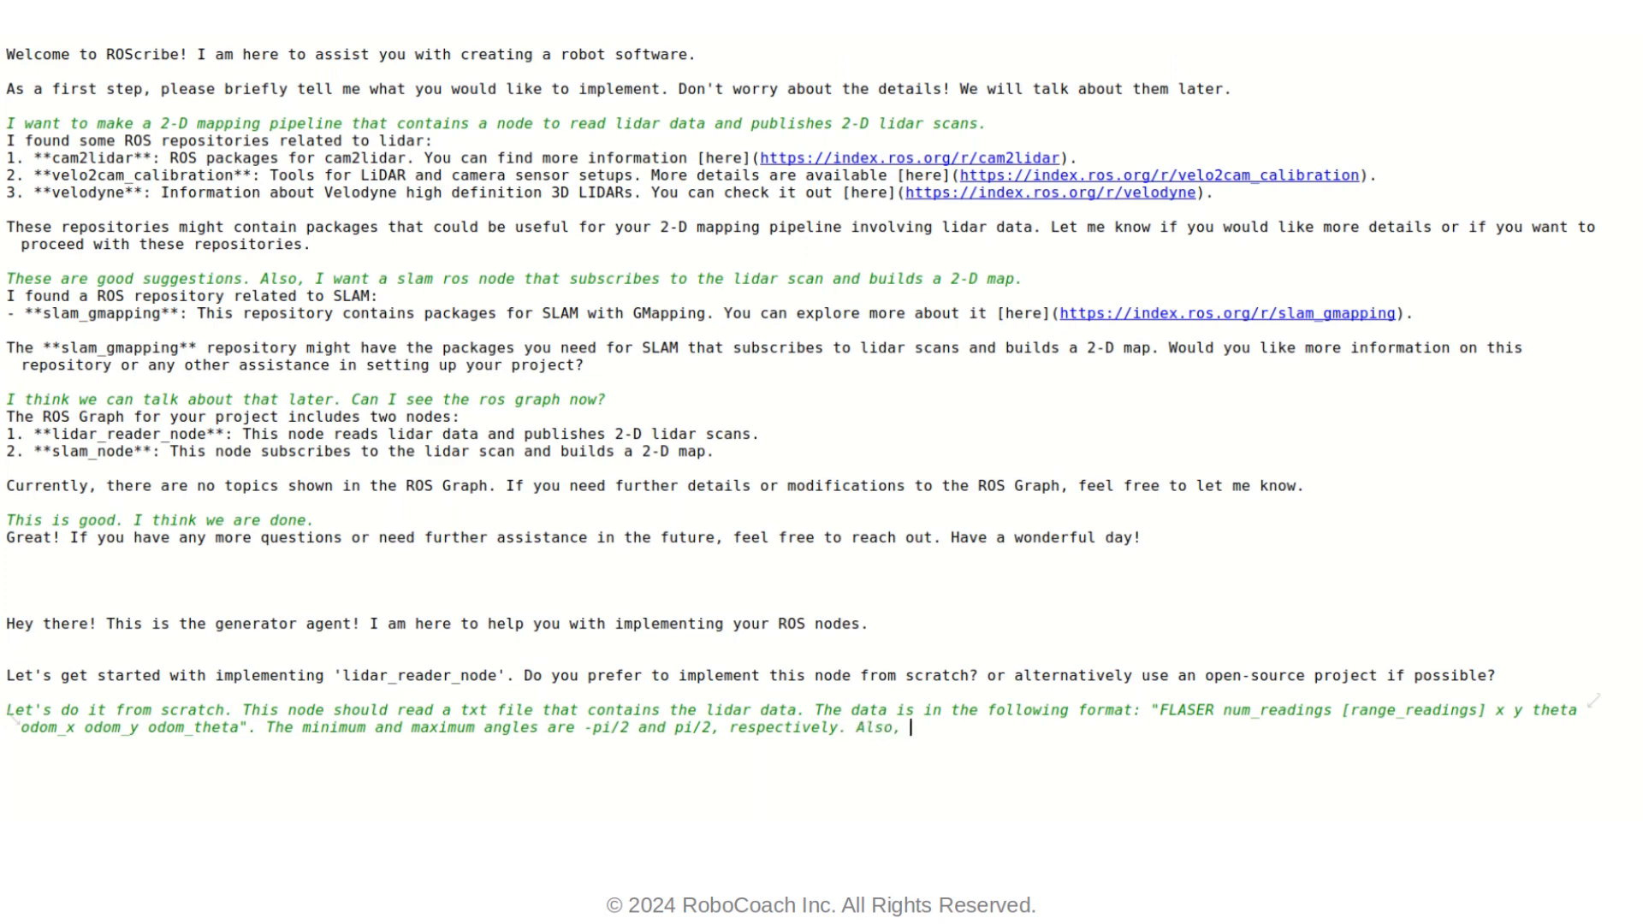
{"action": "type", "text": " the angle increment should consider the number of readings and the min and max angles and compute a proper value. Moreover, I want a ros param to define the address of the lidar data, and another ros param that controls the rate by which the data is being published."}
{"action": "key", "text": "Return"}
{"action": "scroll", "coordinate": [823, 462], "scroll_direction": "up", "scroll_amount": 5}
{"action": "scroll", "coordinate": [822, 462], "scroll_direction": "up", "scroll_amount": 5}
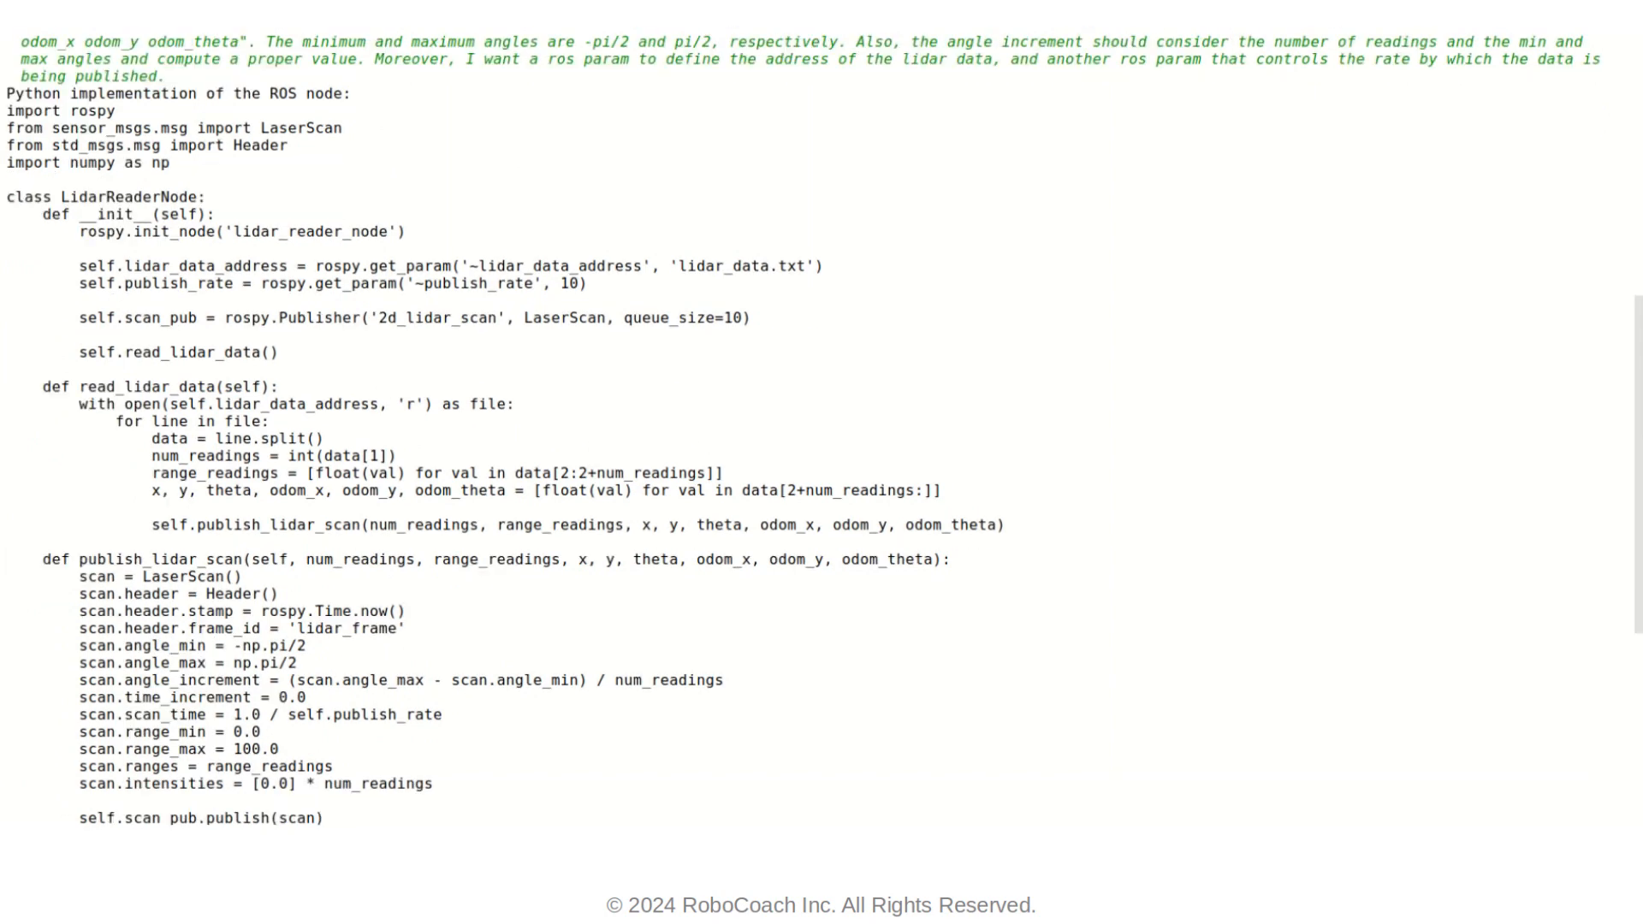
{"action": "scroll", "coordinate": [822, 462], "scroll_direction": "down", "scroll_amount": 3}
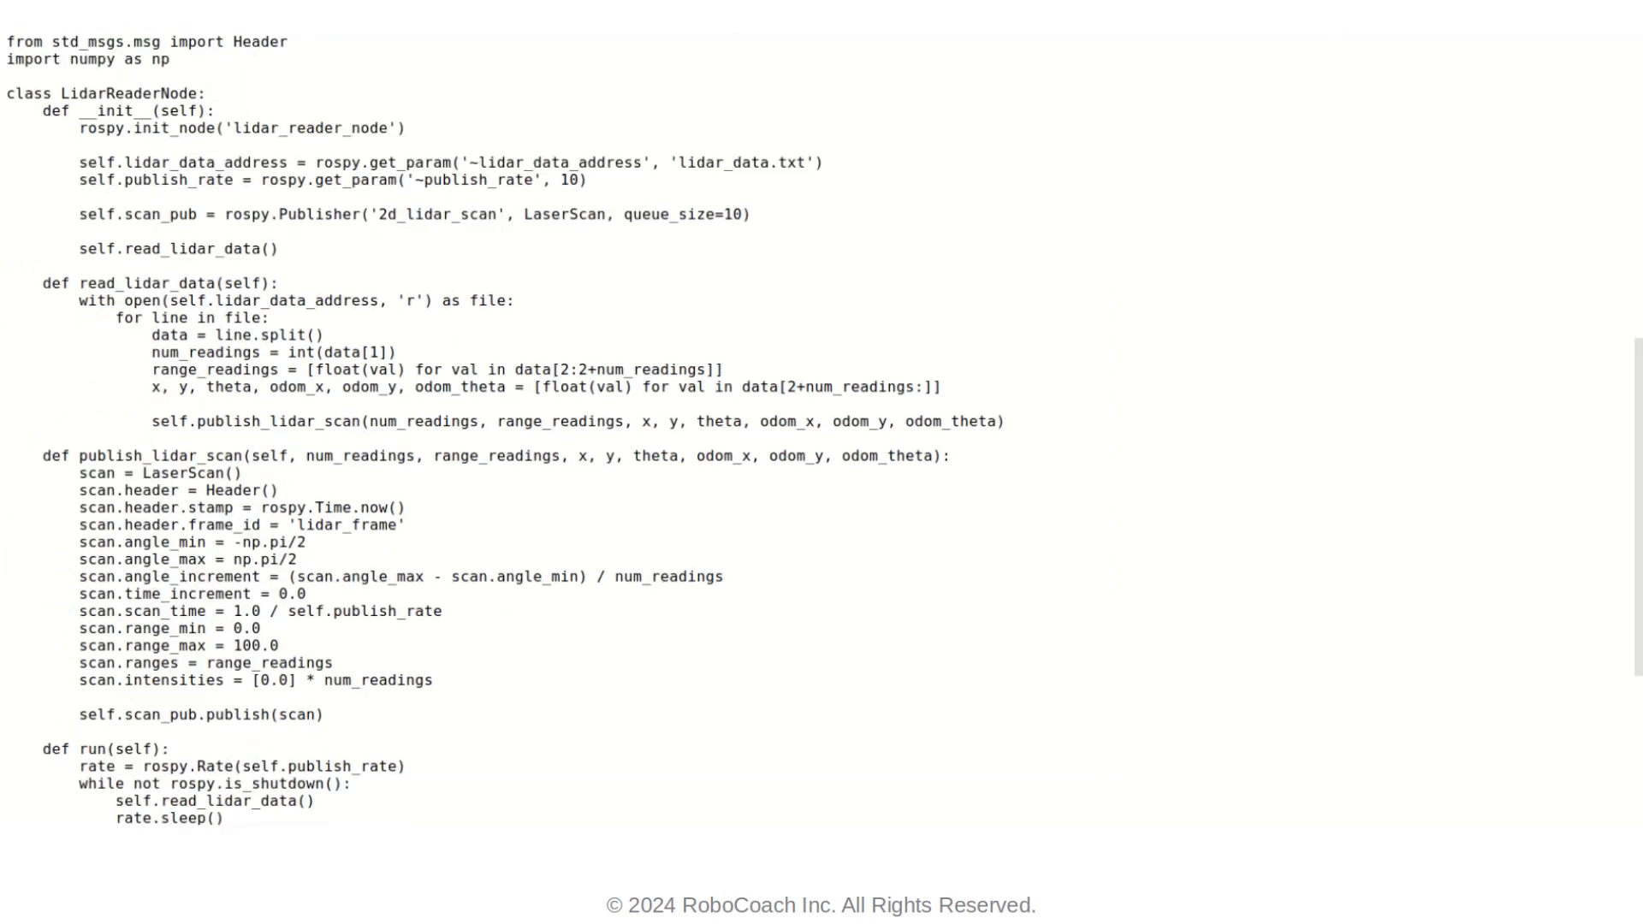
{"action": "scroll", "coordinate": [822, 462], "scroll_direction": "down", "scroll_amount": 3}
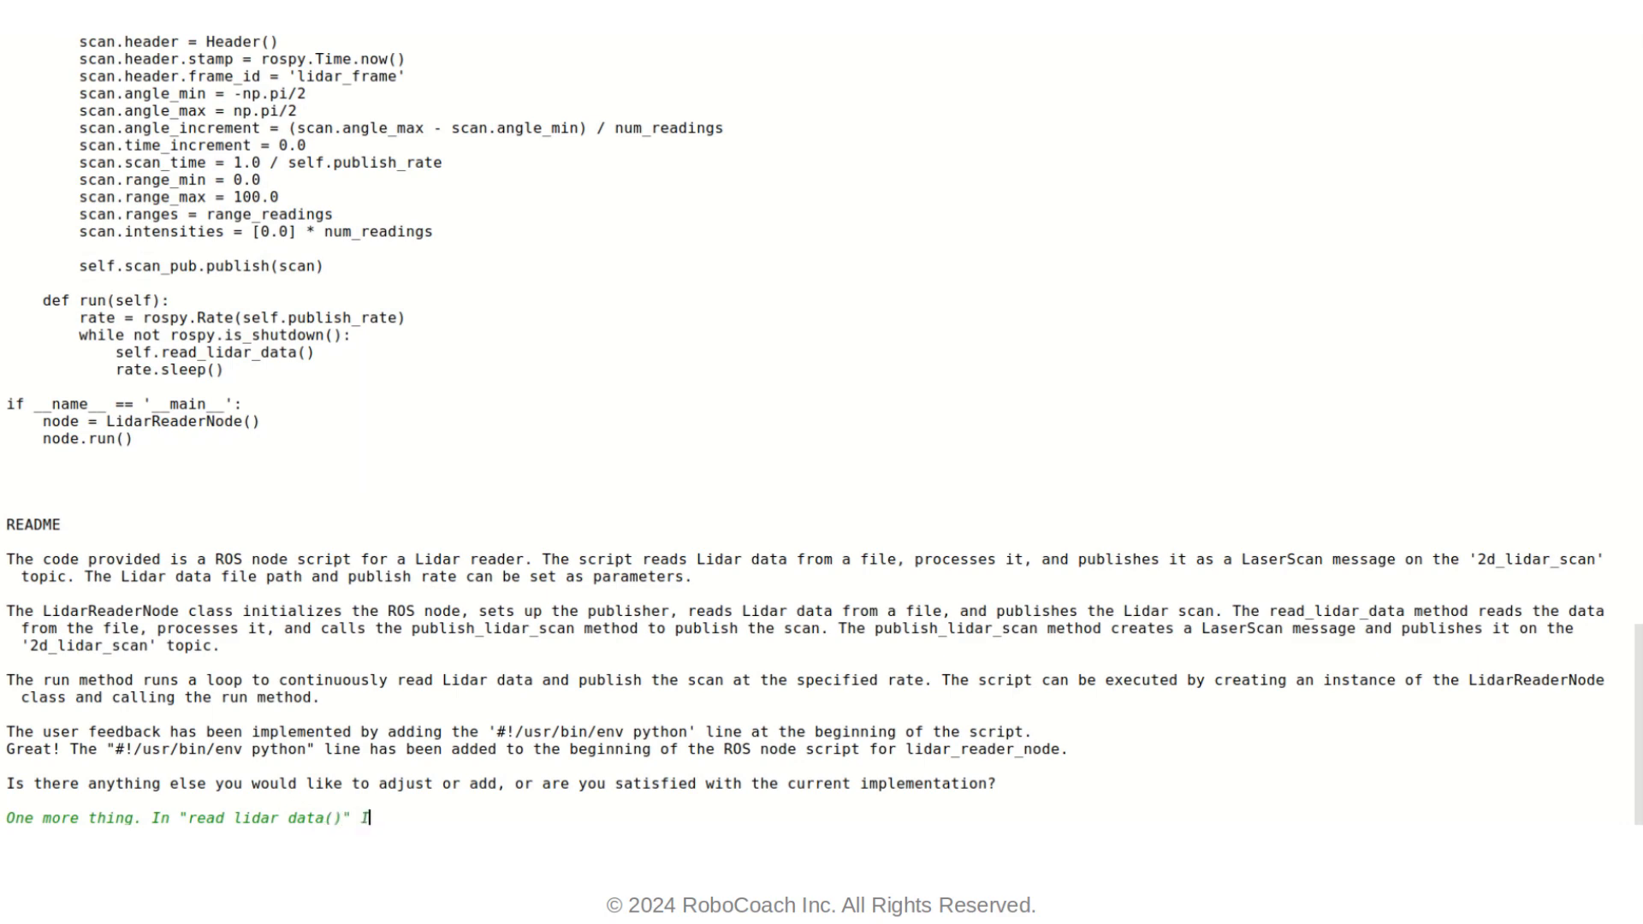
{"action": "type", "text": " want an if statement that"}
{"action": "scroll", "coordinate": [822, 462], "scroll_direction": "up", "scroll_amount": 5}
{"action": "scroll", "coordinate": [821, 462], "scroll_direction": "down", "scroll_amount": 5}
{"action": "type", "text": " only co"}
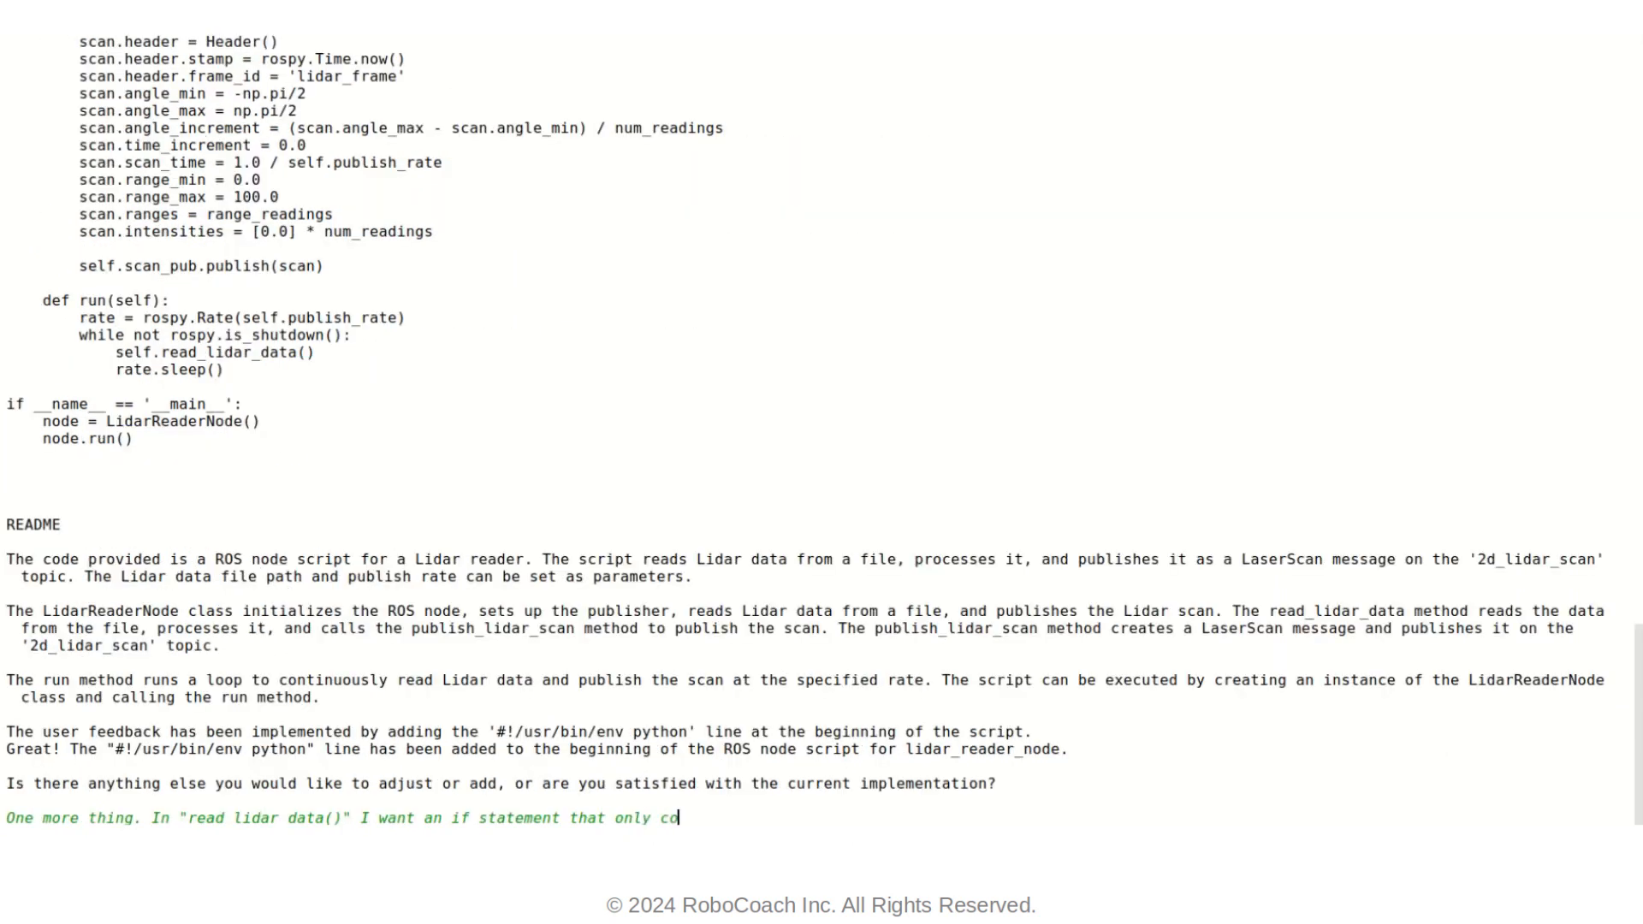
{"action": "type", "text": "nsiders lines that start with \"FLASER\"."}
Request that read_lidar_data only keep lines starting with "FLASER", then approve the node
{"action": "key", "text": "Return"}
{"action": "scroll", "coordinate": [822, 461], "scroll_direction": "up", "scroll_amount": 5}
{"action": "scroll", "coordinate": [821, 463], "scroll_direction": "up", "scroll_amount": 5}
{"action": "scroll", "coordinate": [822, 462], "scroll_direction": "down", "scroll_amount": 5}
{"action": "type", "text": "This is great. Let's go to the next steps"}
{"action": "key", "text": "Return"}
{"action": "type", "text": "Let's use the open source project \"hect"}
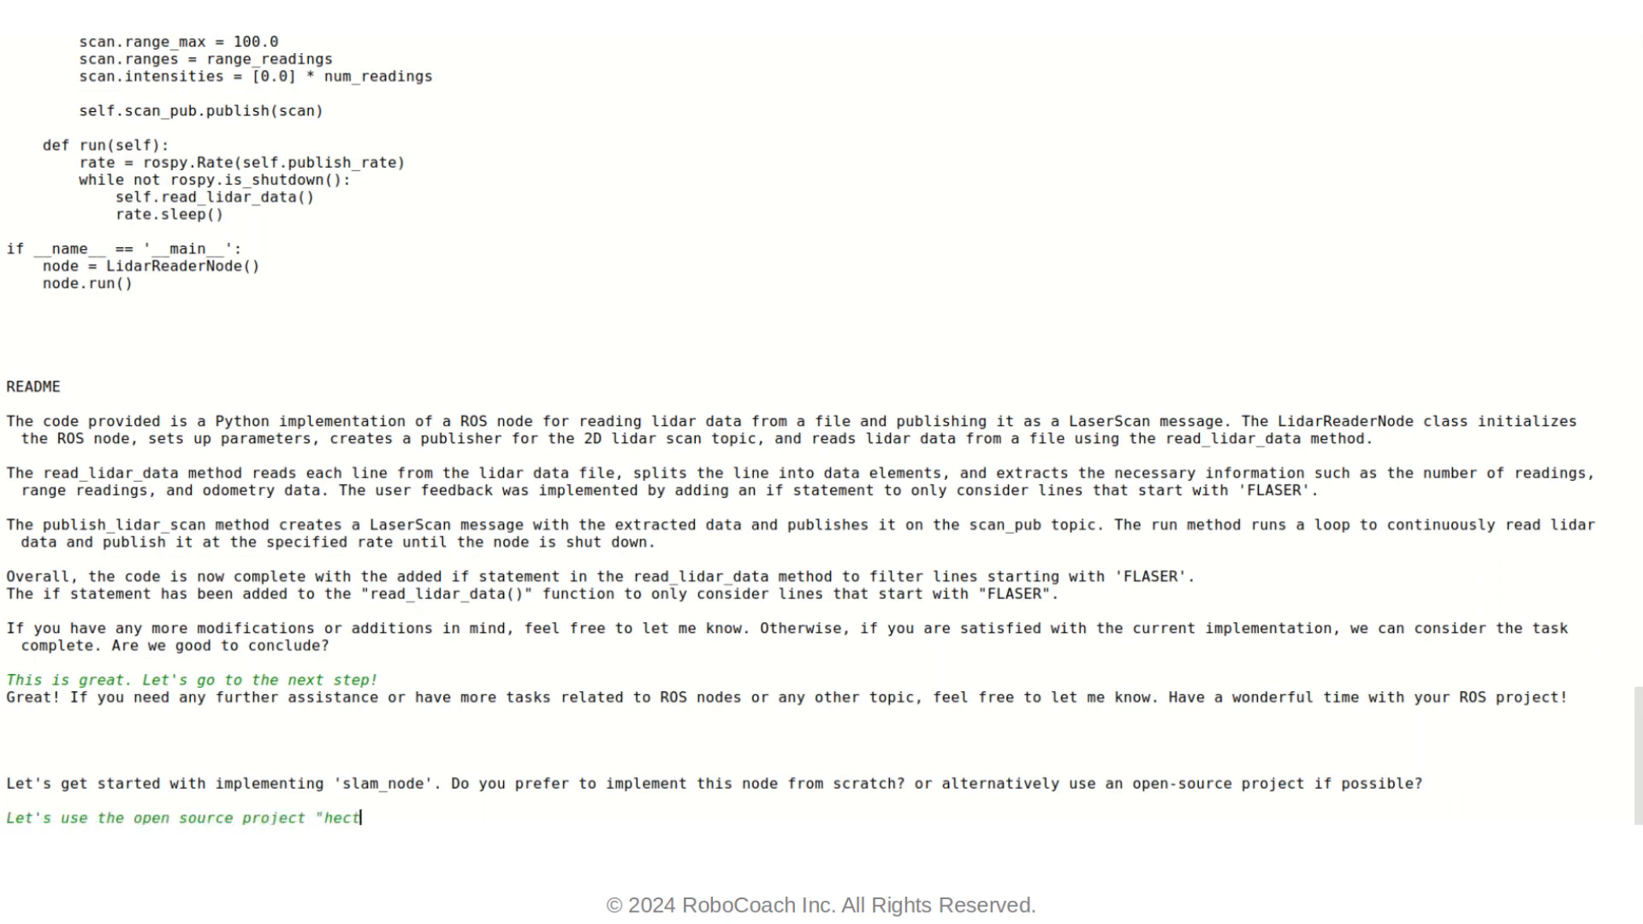
{"action": "type", "text": "or slam\"."}
Choose hector_slam for slam_node, confirm downloading it into the workspace, and approve moving on
{"action": "key", "text": "Return"}
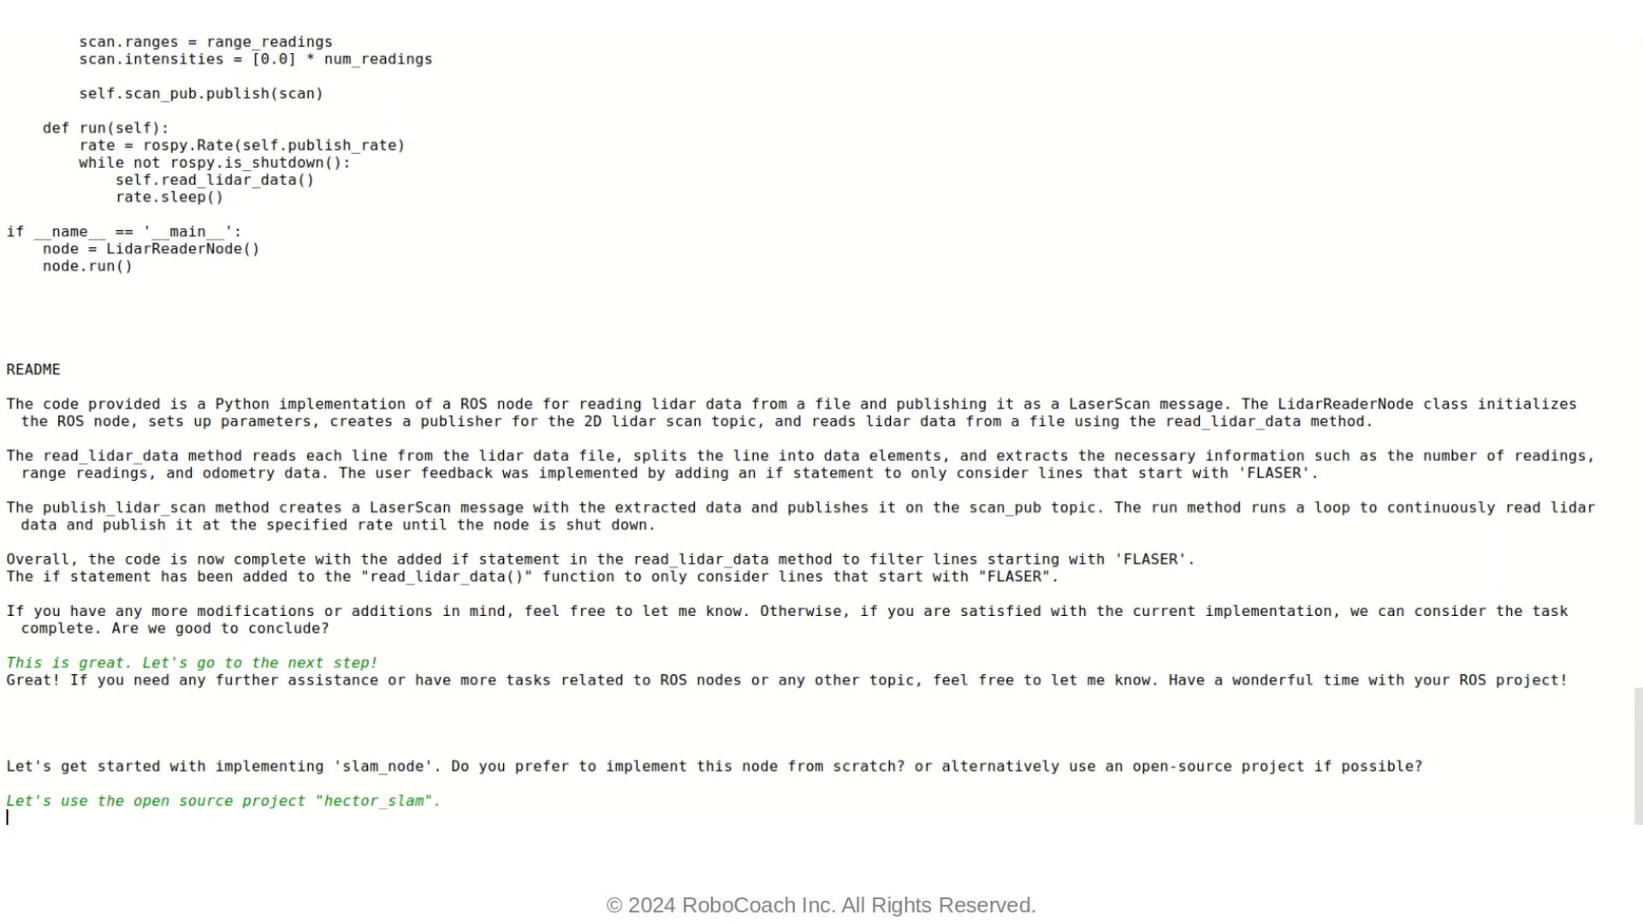
{"action": "type", "text": "Let's download the code for this ros repository"}
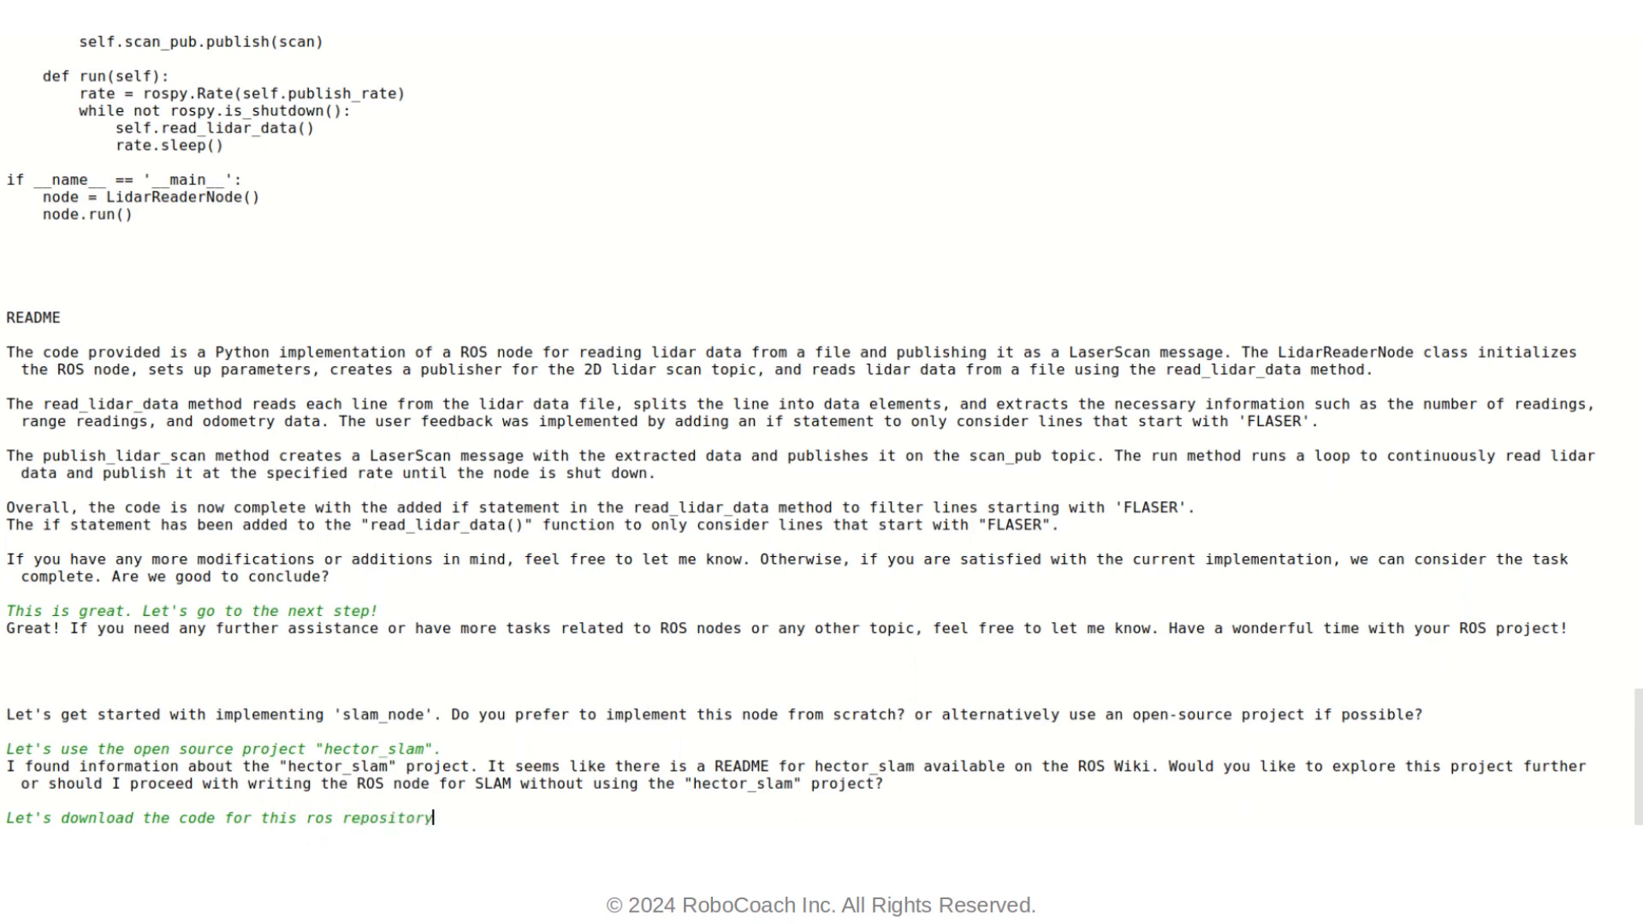
{"action": "type", "text": " and add it to our pro"}
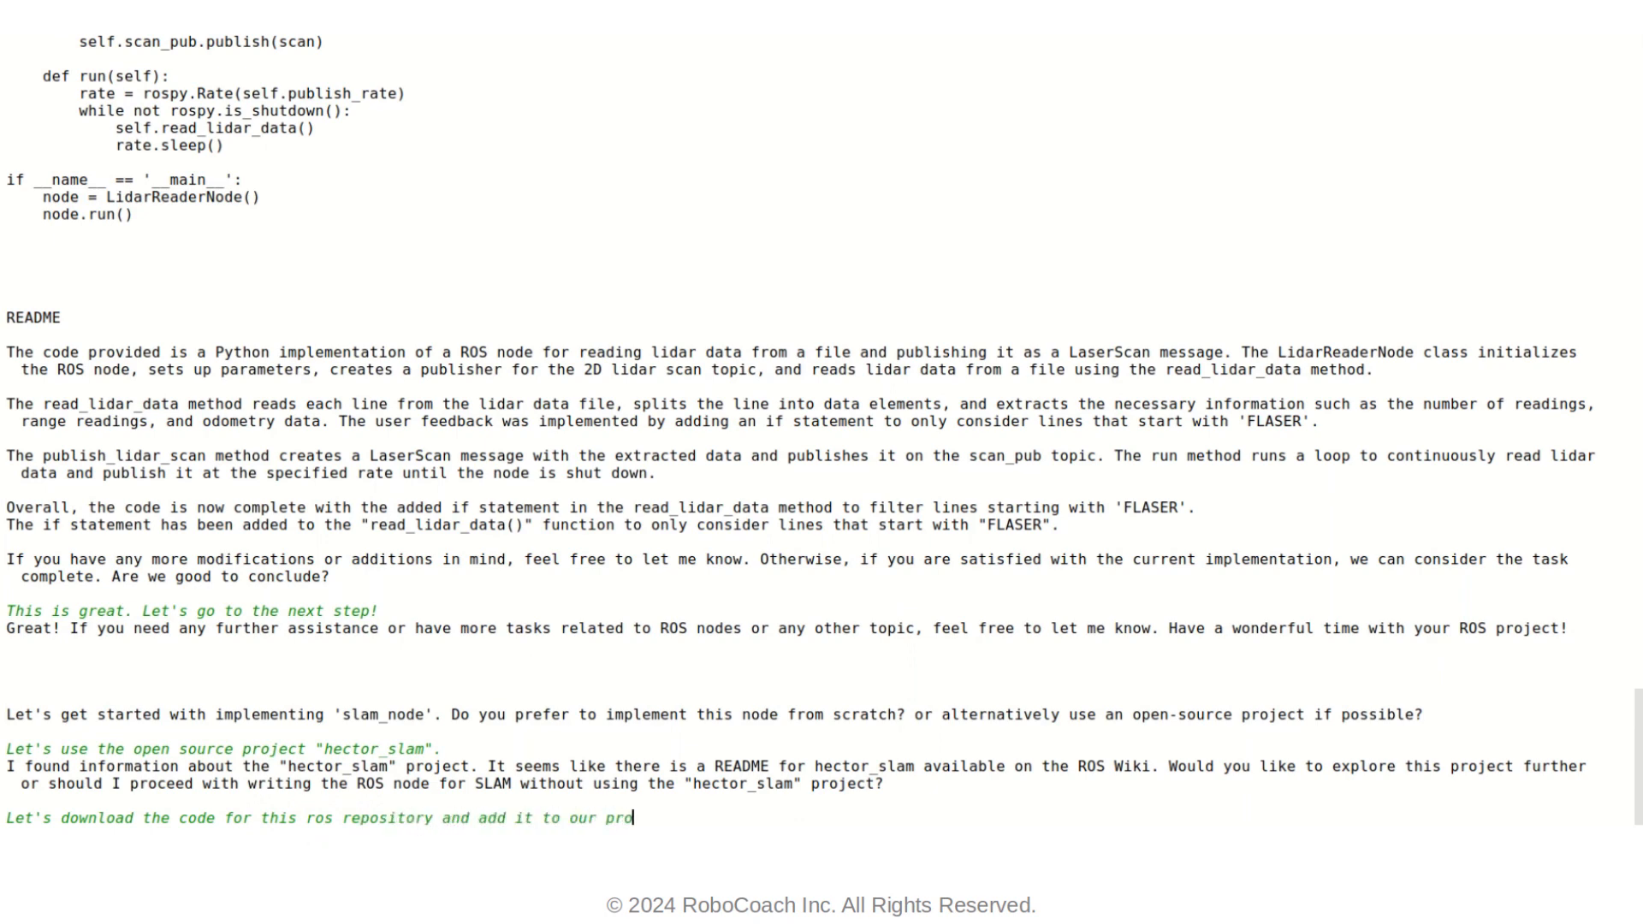
{"action": "type", "text": "ject."}
{"action": "key", "text": "Return"}
{"action": "type", "text": "Yes"}
{"action": "key", "text": "Return"}
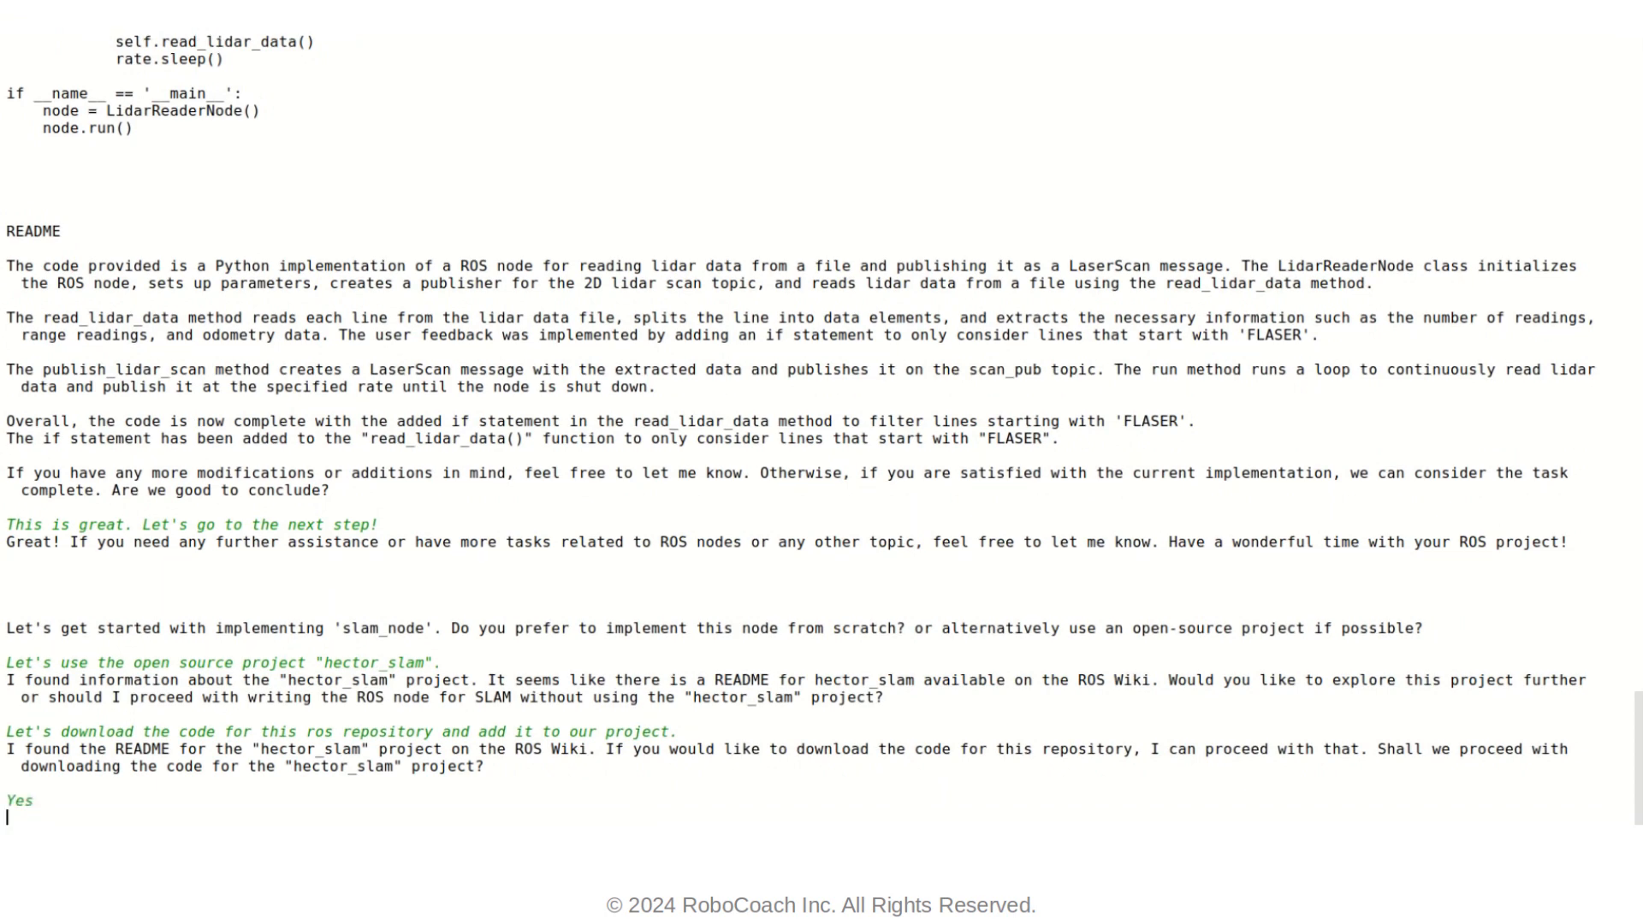
{"action": "type", "text": "This is what I wanted. We can now pro"}
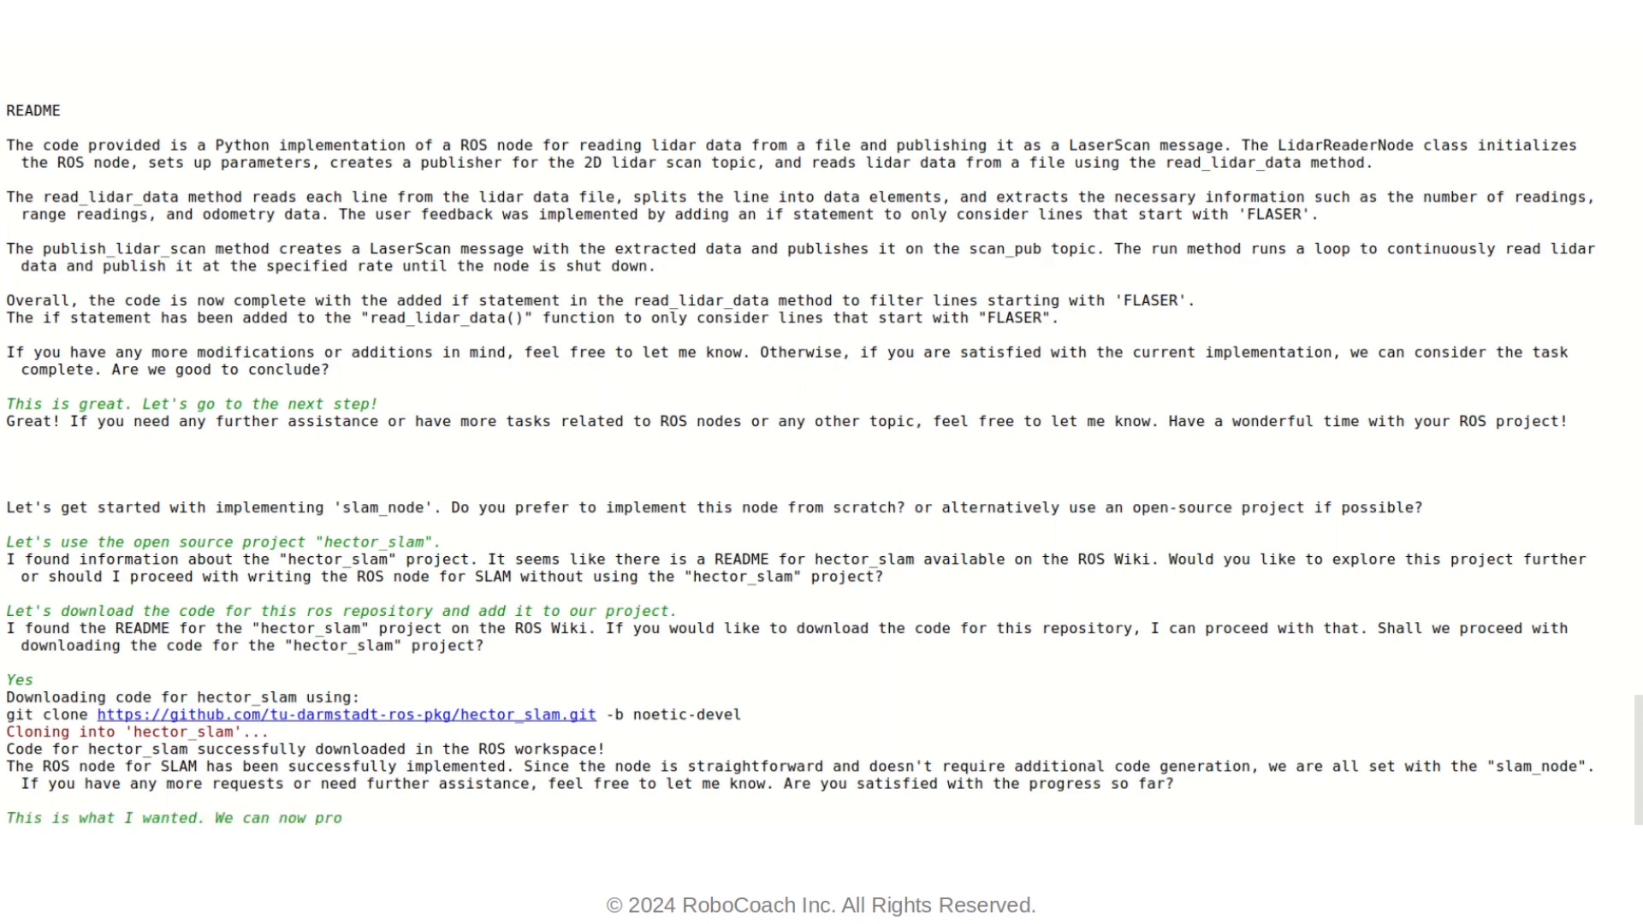
{"action": "type", "text": "ceed to the next step."}
{"action": "key", "text": "Return"}
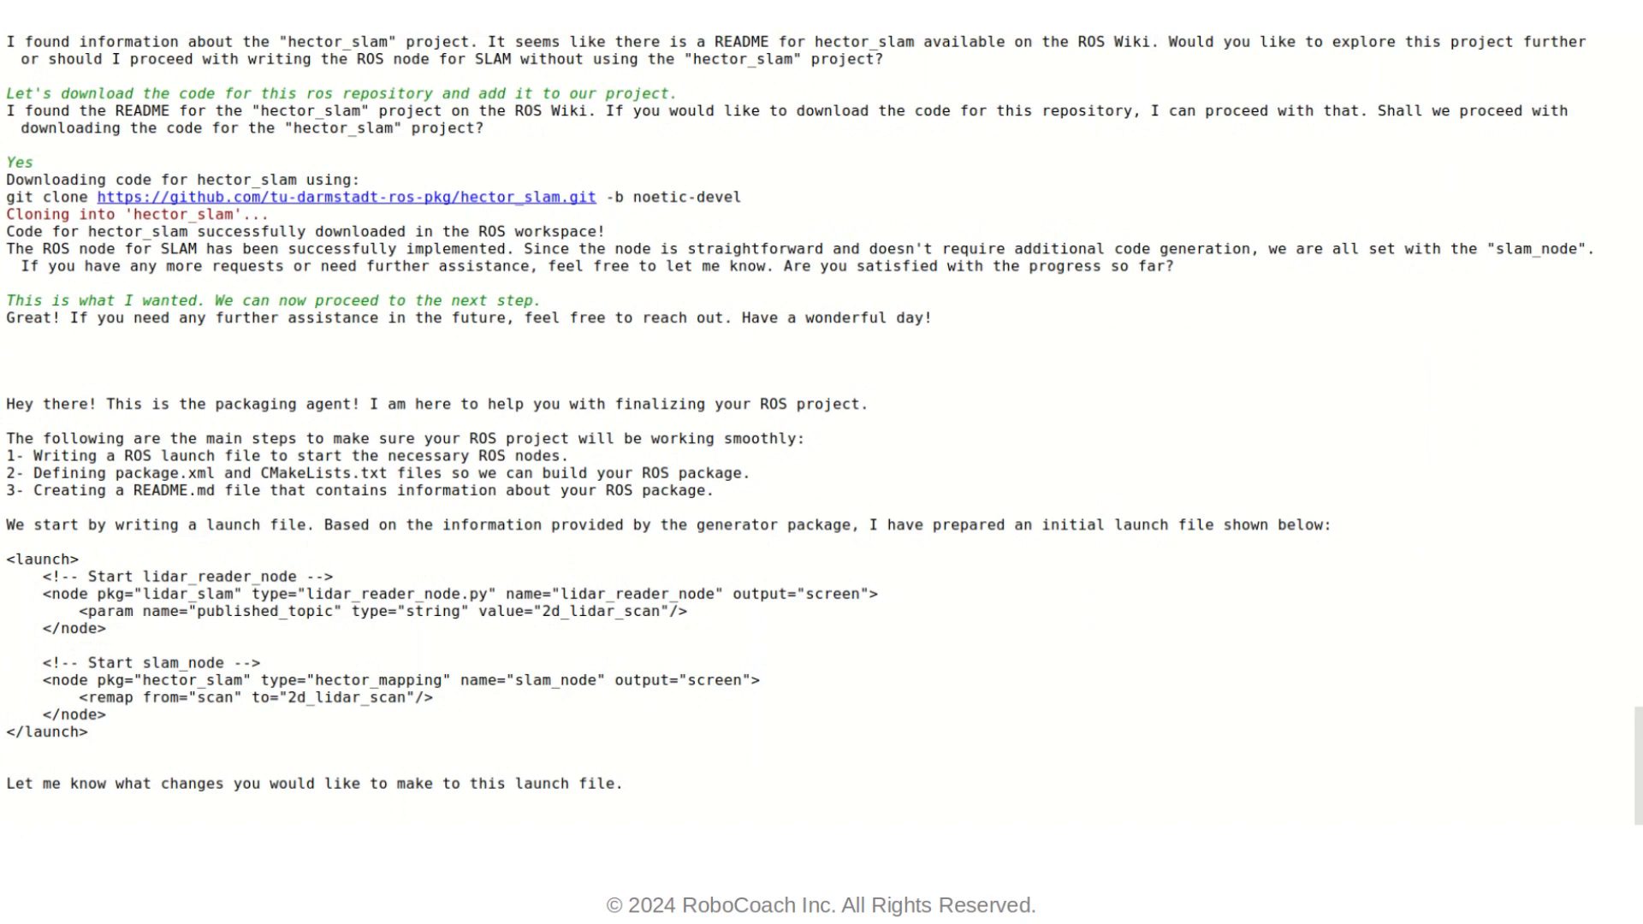
{"action": "type", "text": "Add 'publish rate' as a ros param r"}
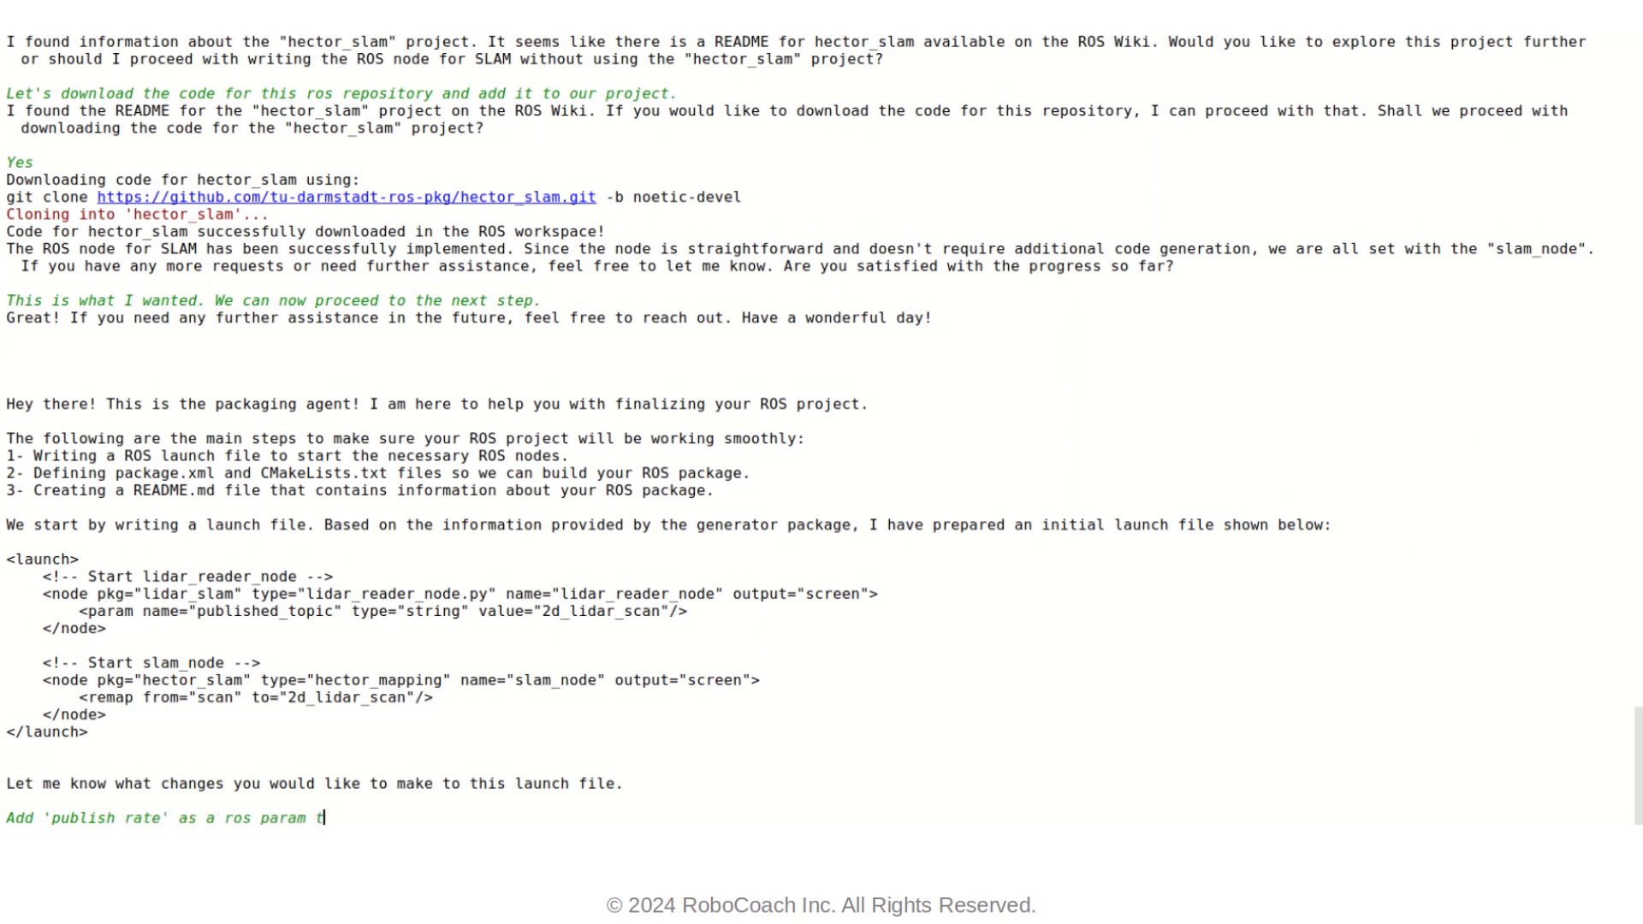
{"action": "type", "text": "o"}
{"action": "type", "text": " \"lidar reader node:"}
Add publish_rate and lidar_data_address ROS params to the lidar reader, removing published_topic
{"action": "key", "text": "BackSpace"}
{"action": "type", "text": "\"."}
{"action": "key", "text": "Return"}
{"action": "scroll", "coordinate": [821, 462], "scroll_direction": "up", "scroll_amount": 10}
{"action": "scroll", "coordinate": [822, 463], "scroll_direction": "up", "scroll_amount": 10}
{"action": "scroll", "coordinate": [822, 463], "scroll_direction": "up", "scroll_amount": 5}
{"action": "type", "text": "Add lidar_"}
{"action": "scroll", "coordinate": [821, 462], "scroll_direction": "up", "scroll_amount": 10}
{"action": "scroll", "coordinate": [821, 462], "scroll_direction": "up", "scroll_amount": 10}
{"action": "scroll", "coordinate": [822, 462], "scroll_direction": "down", "scroll_amount": 10}
{"action": "scroll", "coordinate": [821, 463], "scroll_direction": "down", "scroll_amount": 10}
{"action": "key", "text": "BackSpace"}
{"action": "key", "text": "BackSpace"}
{"action": "key", "text": "BackSpace"}
{"action": "key", "text": "BackSpace"}
{"action": "key", "text": "BackSpace"}
{"action": "type", "text": "\"lidar data address\" to the params for\"lidar reader node\". Also get rid of"}
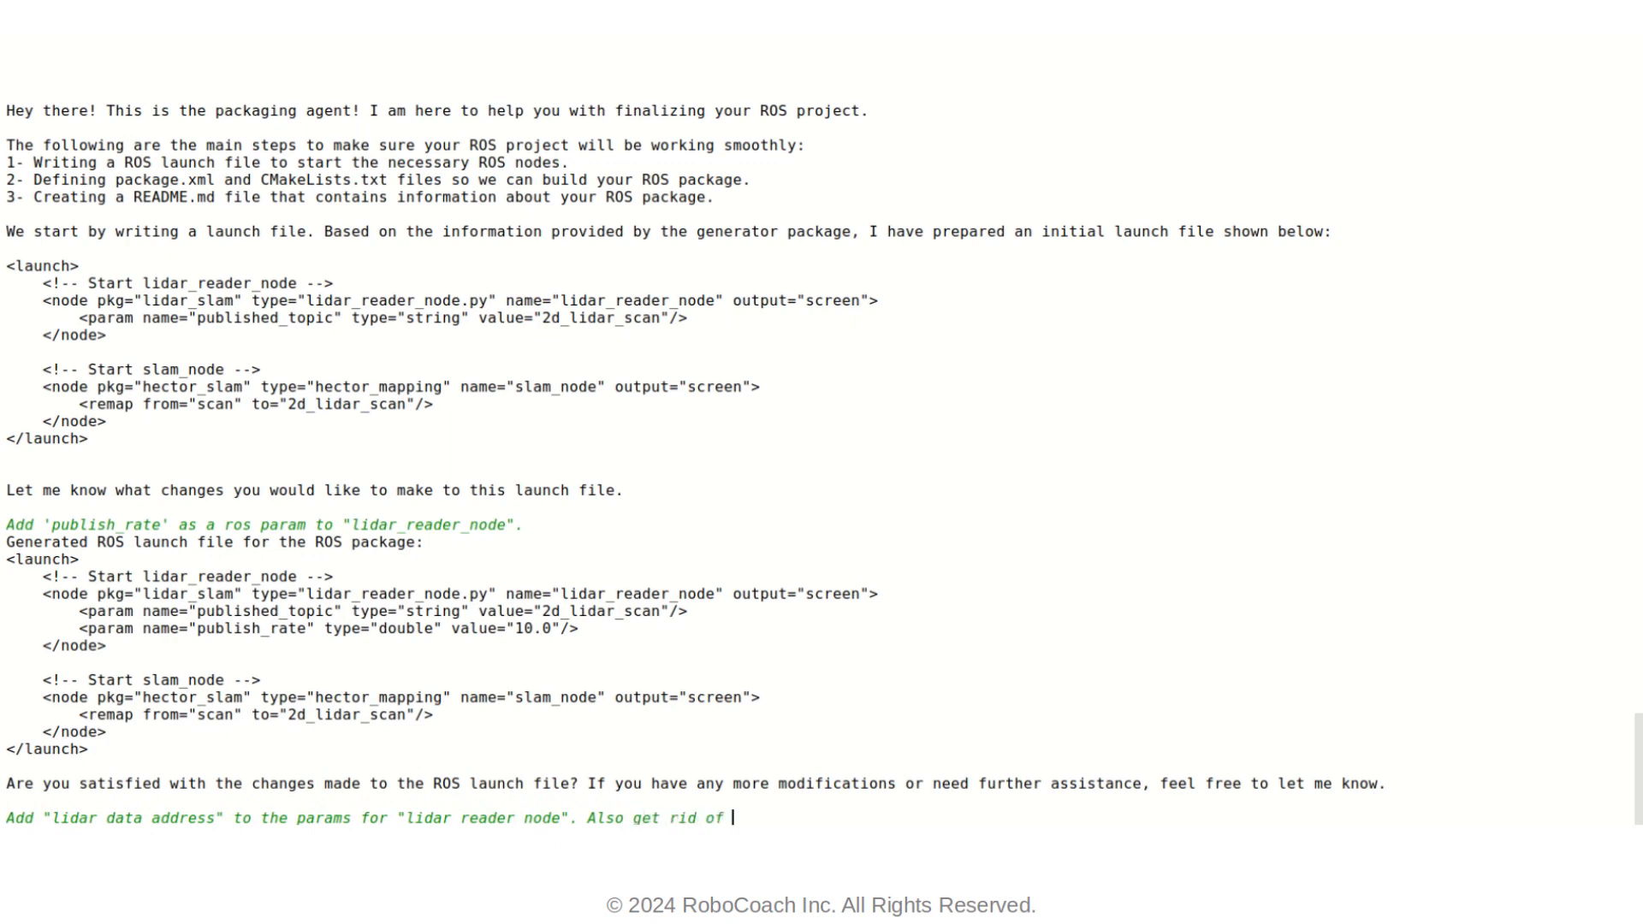
{"action": "type", "text": " \"published topic\"."}
{"action": "key", "text": "Return"}
{"action": "type", "text": "This is good. Now let's focus on the \"slam node\". First, change the package name to \"hexc"}
Rename slam_node's package to hector_mapping and paste its <param> lines like map_resolution, laser_max_dist, map_pub_period
{"action": "key", "text": "BackSpace"}
{"action": "key", "text": "BackSpace"}
{"action": "type", "text": "ctor_mapping\"."}
{"action": "key", "text": "Return"}
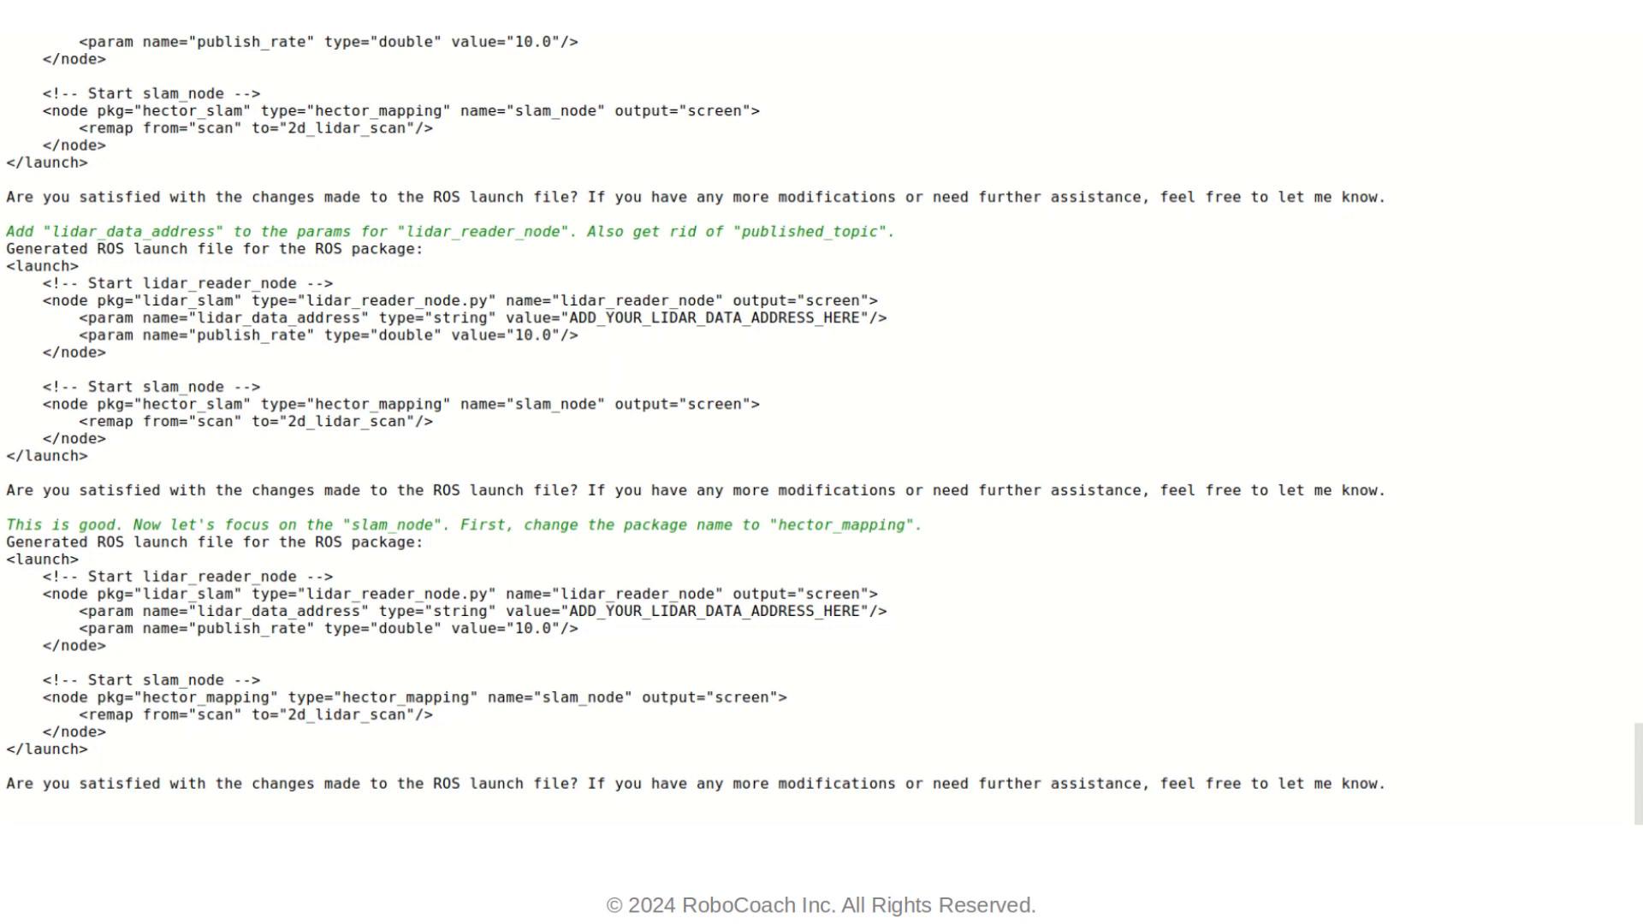
{"action": "type", "text": "Add the following to the part corresponding to \"slam_node\":"}
{"action": "type", "text": "<param name=\"map_resolution\" type=\"double\" value=\"0.2\"/>         <param name=\"scan_topic\" type=\"str\" value=\"lidar_scan\"/>         <param name=\"base_frame\" type=\"str\" value=\"base_link\"/>         <param name=\"map_frame\" type=\"str\" value=\"map\"/>         <param name=\"pub_map_scanmatch_transform\" type=\"bool\" value=\"true\"/>         <param name=\"tf_map_scanmatch_transform_frame_name\" type=\"str\" value=\"base_link\"/>         <param name=\"pub_map_odom_transform\" type=\"bool\" value=\"false\"/>         <param name=\"map_update_angle_thresh\" value=\"0.1\"/>         <param name=\"map_update_distance_thresh\" value=\"0.1\"/>         <param name=\"scan_subscriber_queue_size\" value=\"30\"/>         <param name=\"map_size\" type=\"int\" value=\"5000\"/>         <param name=\"map_multi_res_levels\" value=\"3\"/>         <param name=\"laser_max_dist\" value=\"10\"/>         <param name=\"map_pub_period\" value=\"0.5\"/>"}
{"action": "key", "text": "Return"}
{"action": "type", "text": "This is great. "}
{"action": "type", "text": "Also, get rid of reamps"}
{"action": "key", "text": "BackSpace"}
{"action": "key", "text": "BackSpace"}
{"action": "key", "text": "BackSpace"}
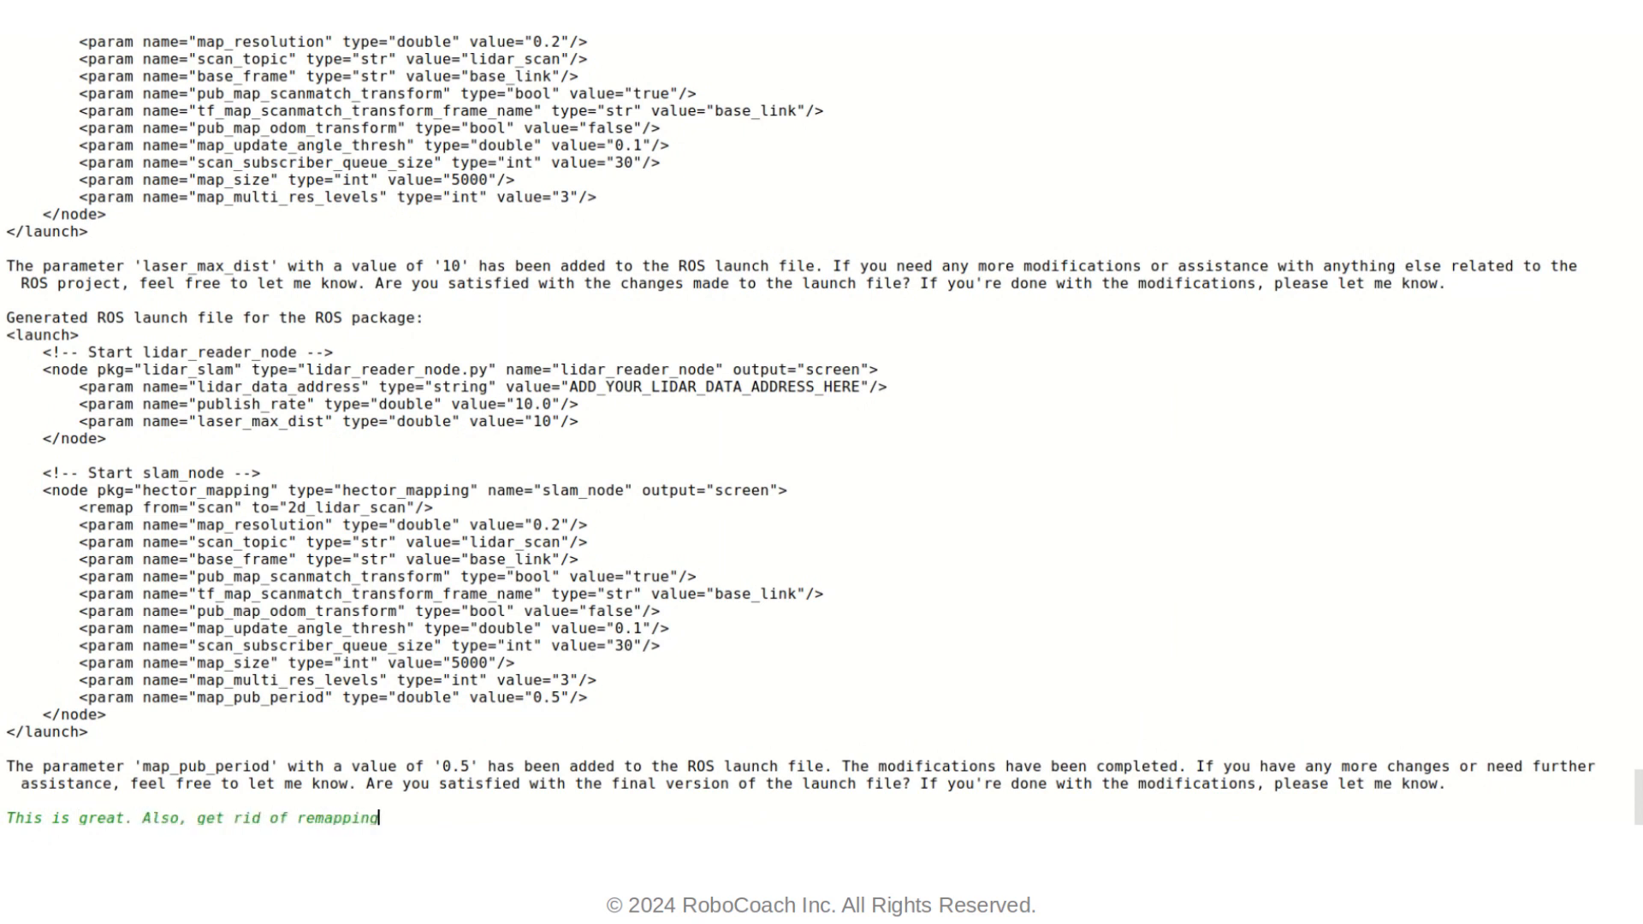
{"action": "type", "text": "in the launch file."}
Remove the scan remapping, add an identity static_transform_publisher from /base_link to /lidar_frame, and reply 'We are done!'
{"action": "key", "text": "Return"}
{"action": "type", "text": "Ni"}
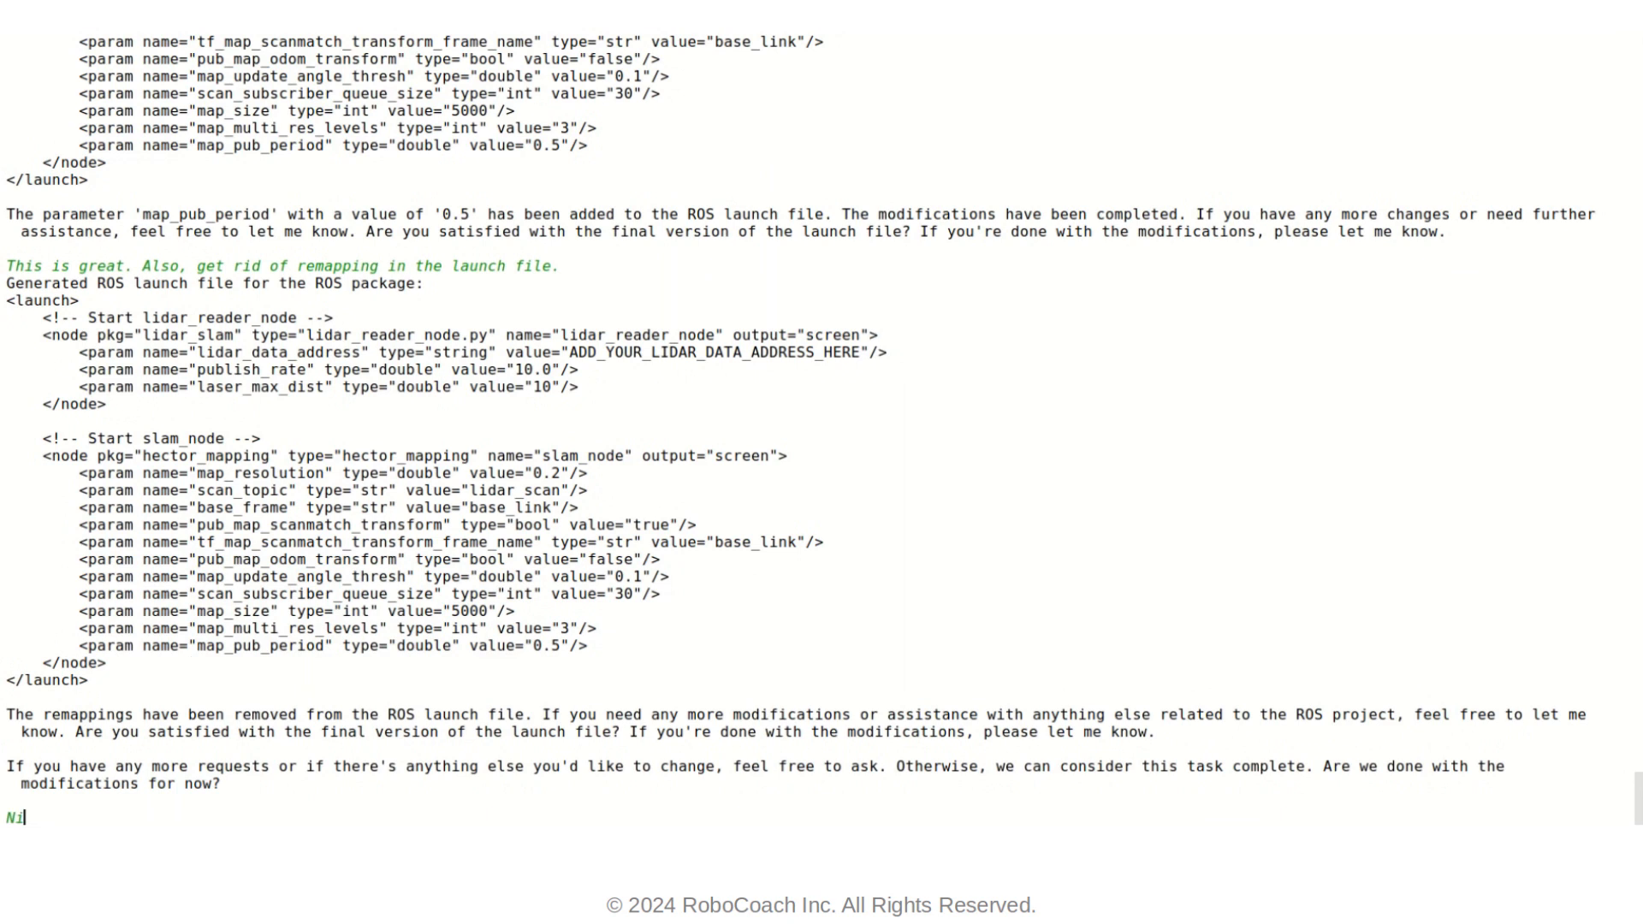
{"action": "type", "text": "ce. Just one last thing. I need a stat"}
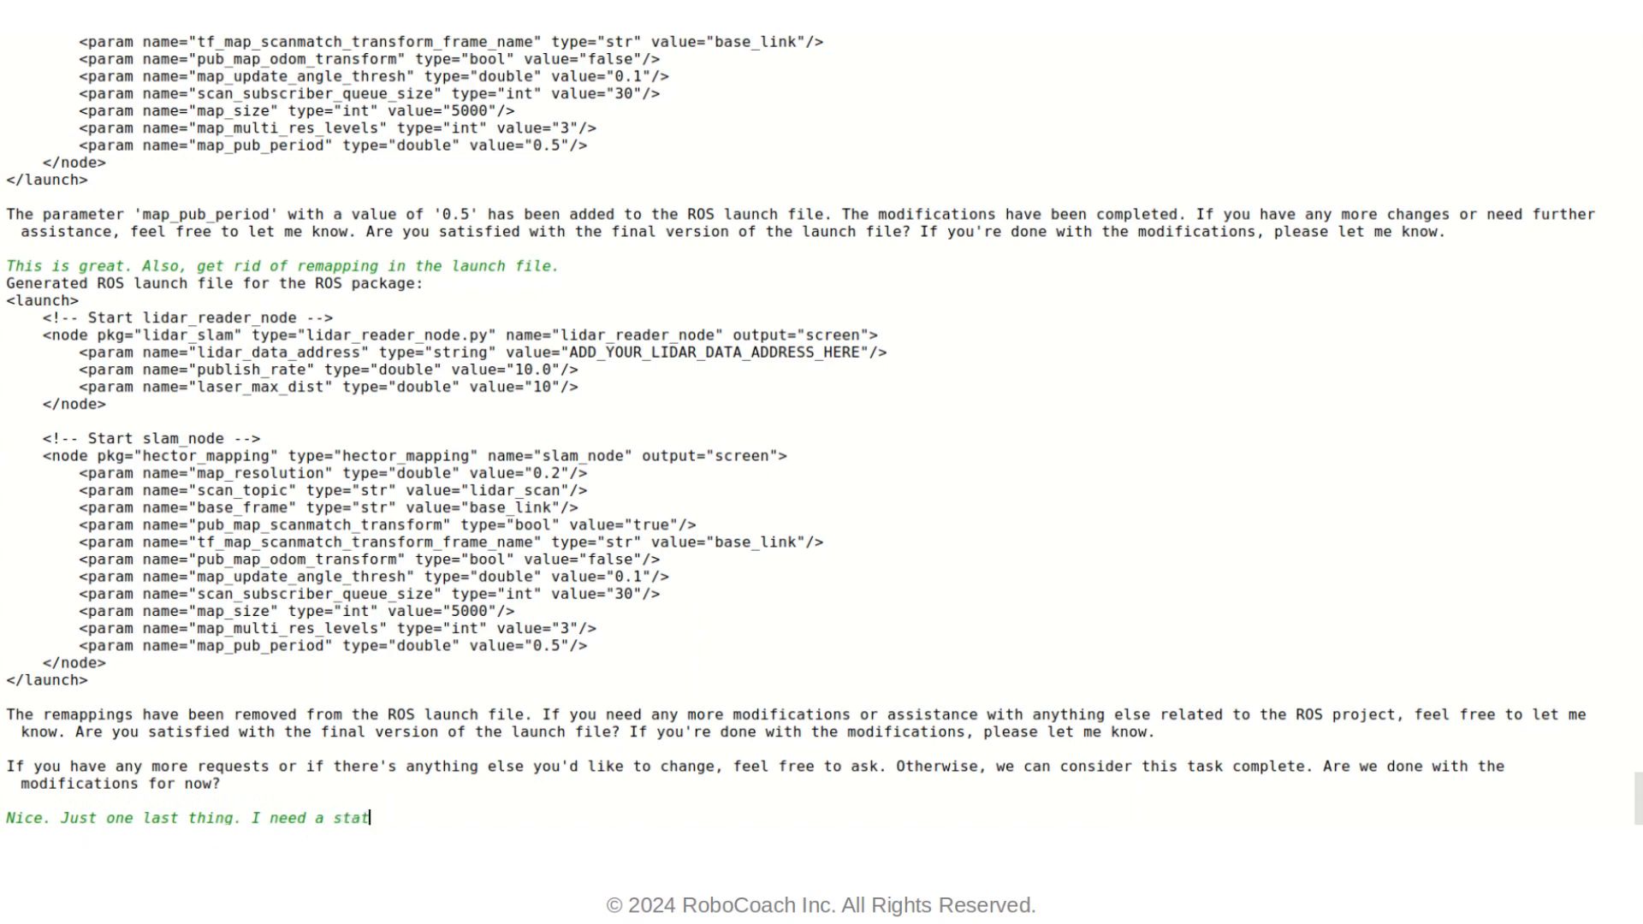
{"action": "type", "text": "ic transformation between the frames \"/base link"}
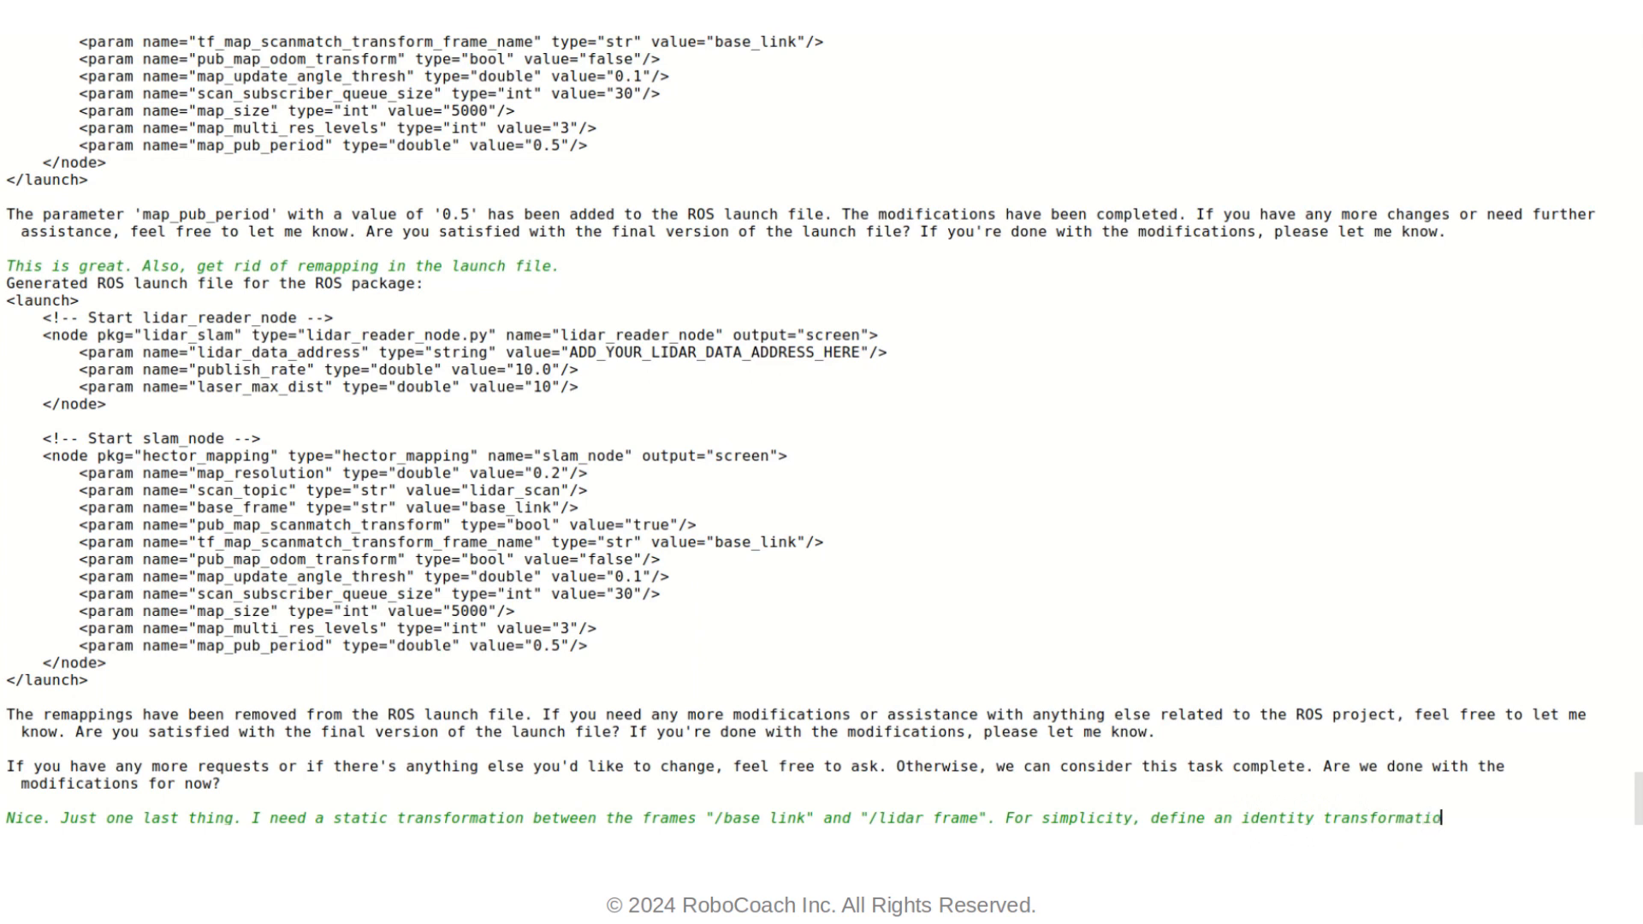
{"action": "key", "text": "Return"}
{"action": "type", "text": "Awesomw"}
{"action": "type", "text": "e. We are don"}
{"action": "type", "text": "! Thanks you sp"}
{"action": "key", "text": "BackSpace"}
{"action": "key", "text": "BackSpace"}
{"action": "type", "text": "o much!"}
{"action": "key", "text": "Return"}
{"action": "type", "text": "Get rid of numpy declarations."}
Send 'Get rid of numpy declarations.' for the lidar_slam package.xml
{"action": "key", "text": "Return"}
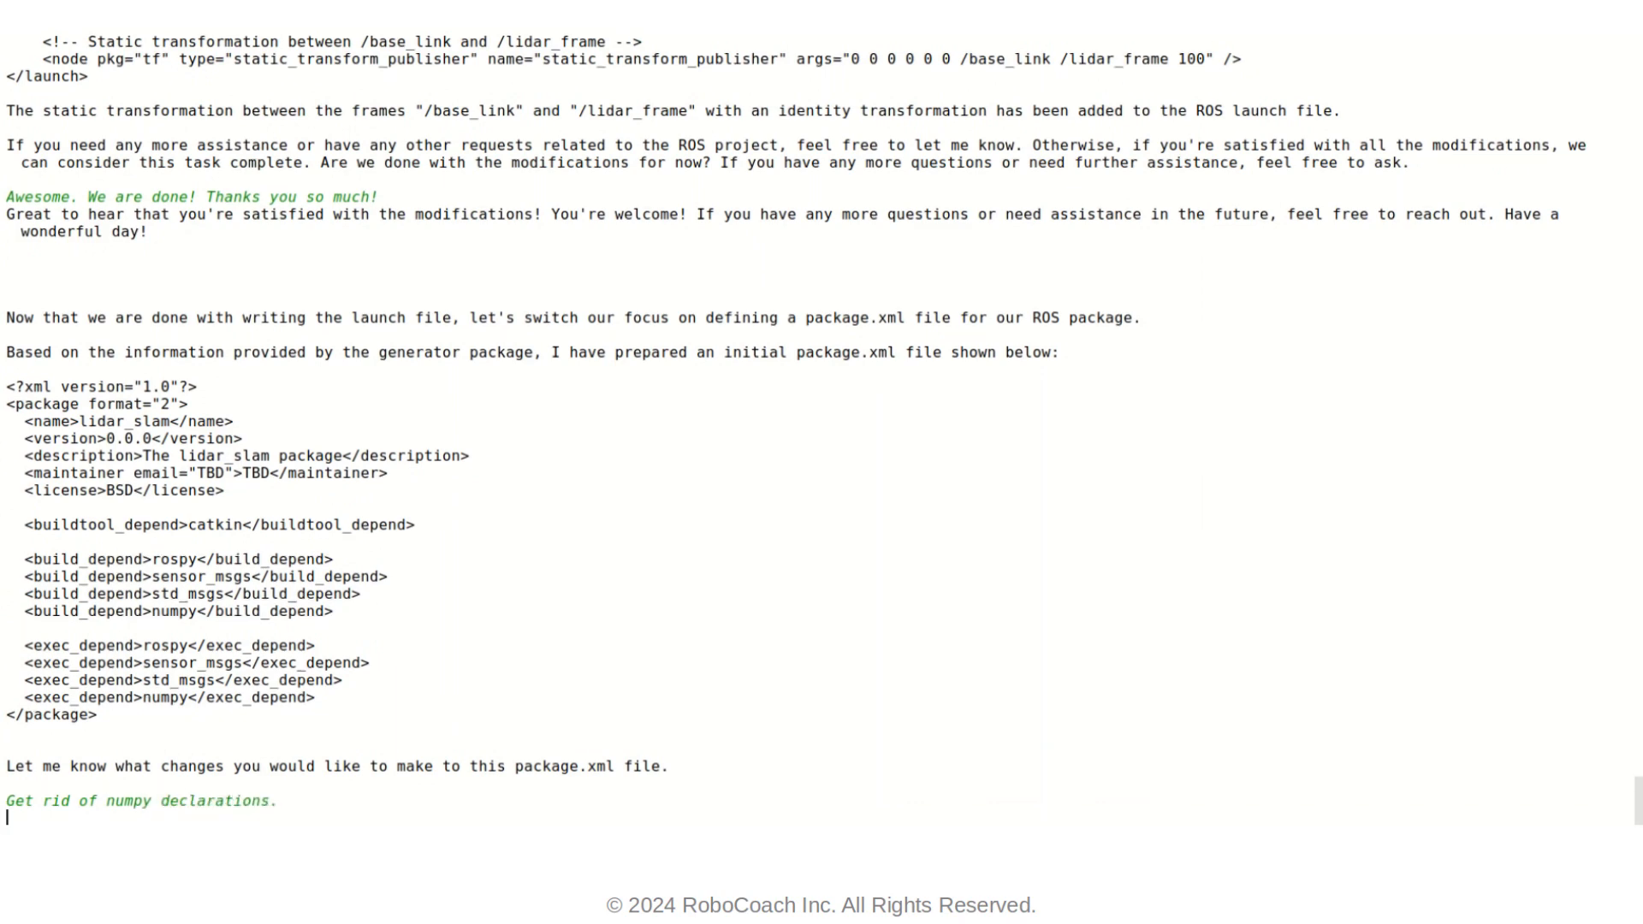